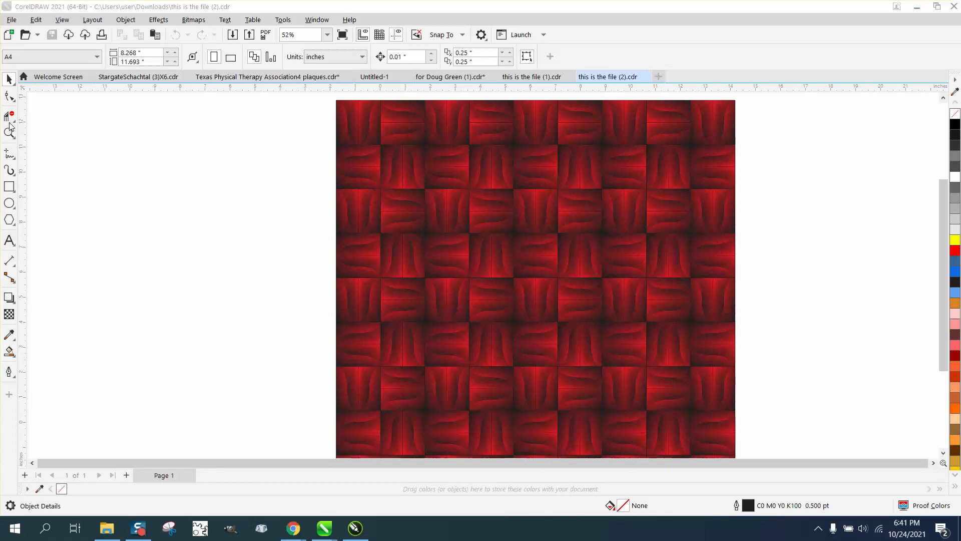
Zoom in on the top-left tiles and drag one tile group out to the left
left_click(9, 122)
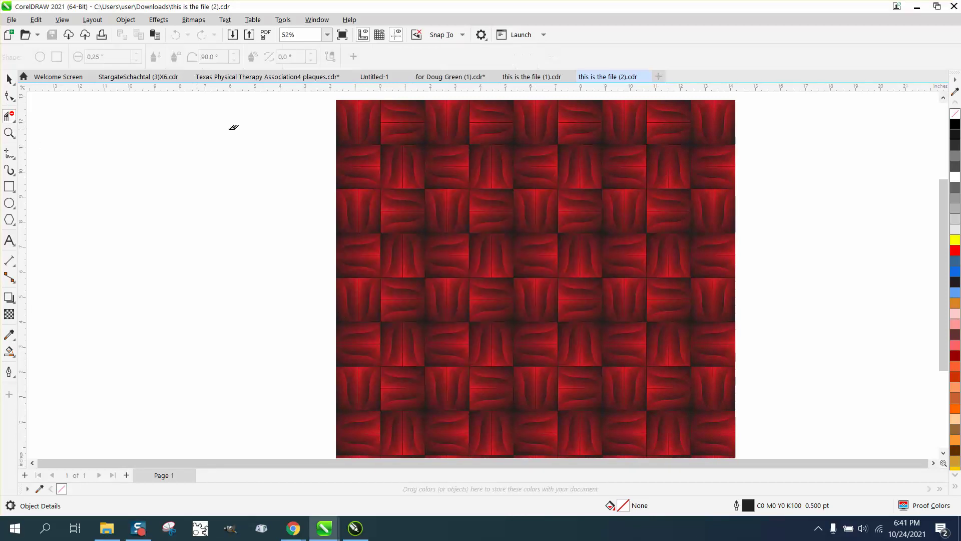
left_click(10, 133)
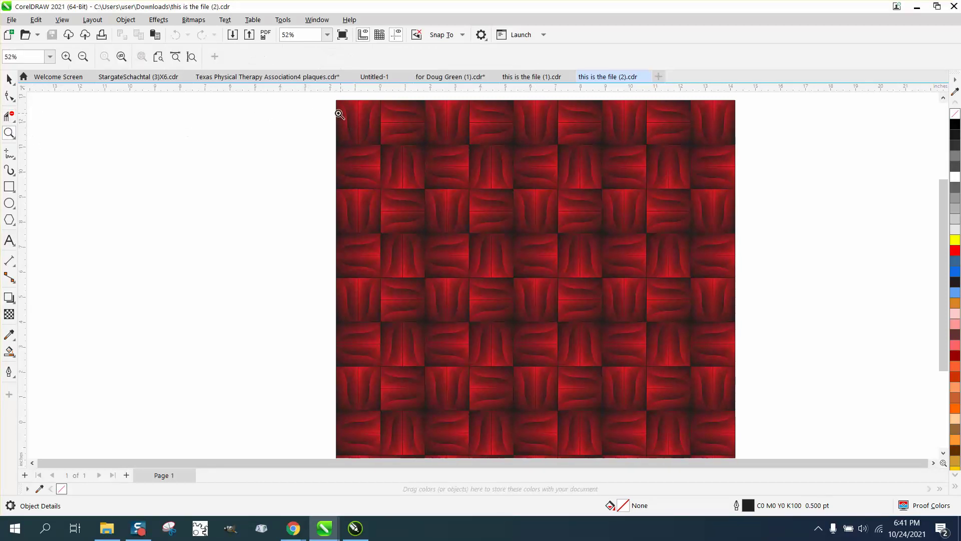
left_click_drag(337, 100, 431, 168)
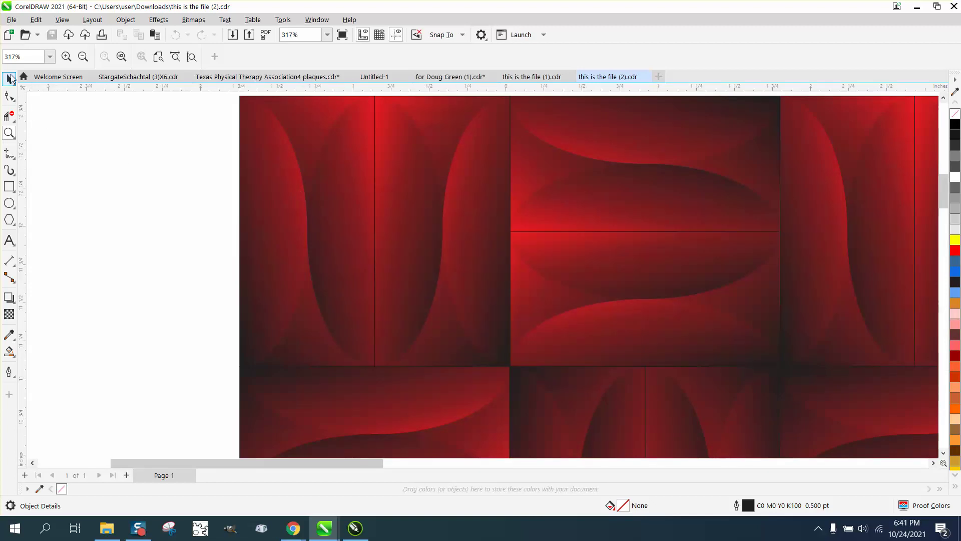
left_click(10, 79)
left_click(335, 221)
scroll(377, 235, "down", 2)
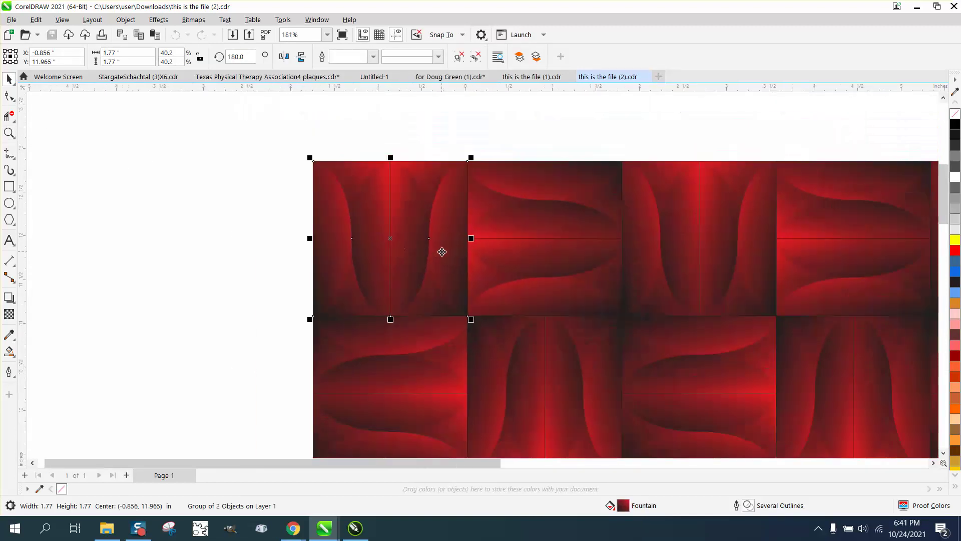
left_click_drag(442, 252, 221, 234)
Move the whole remaining tile grid off to the right of the page
scroll(326, 247, "down", 1)
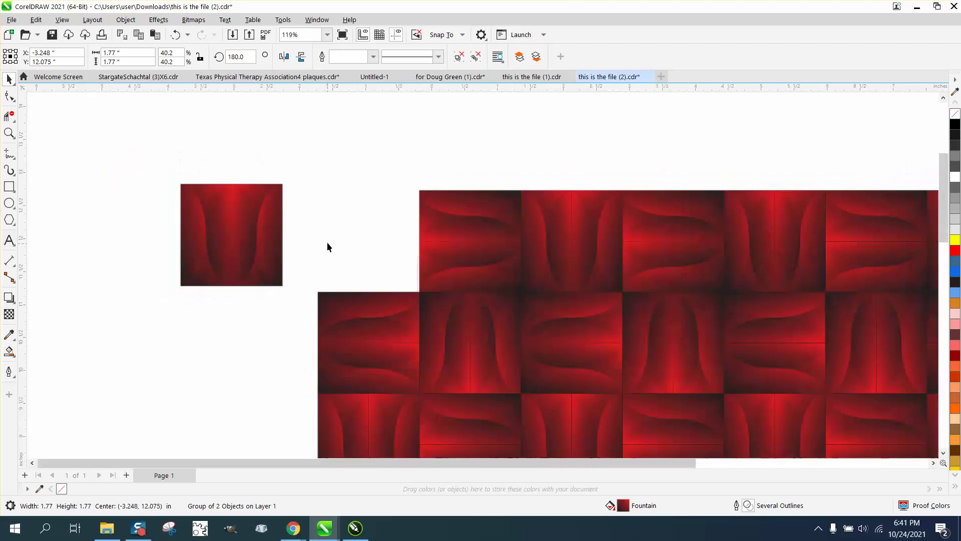
scroll(326, 242, "down", 2)
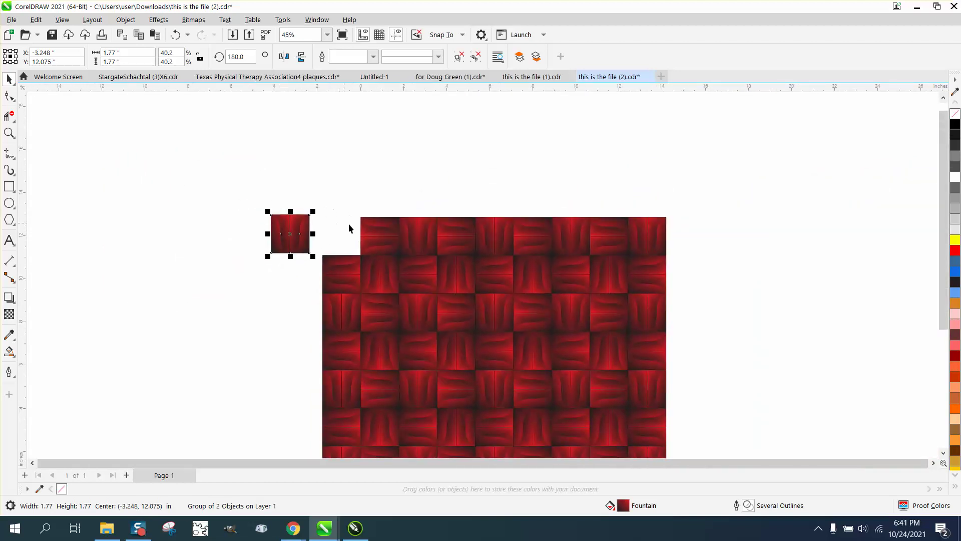
scroll(338, 206, "down", 1)
left_click_drag(327, 195, 610, 452)
left_click_drag(460, 334, 780, 307)
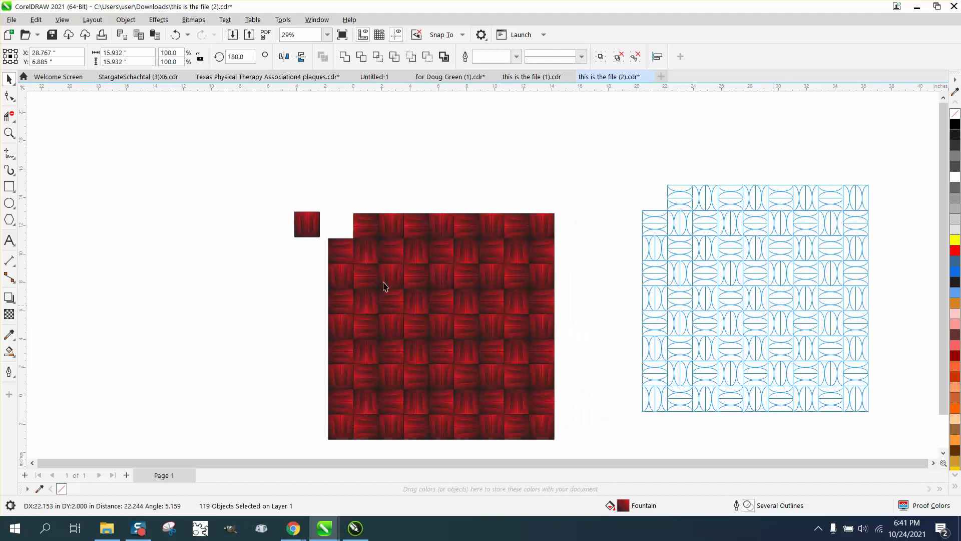
left_click(311, 236)
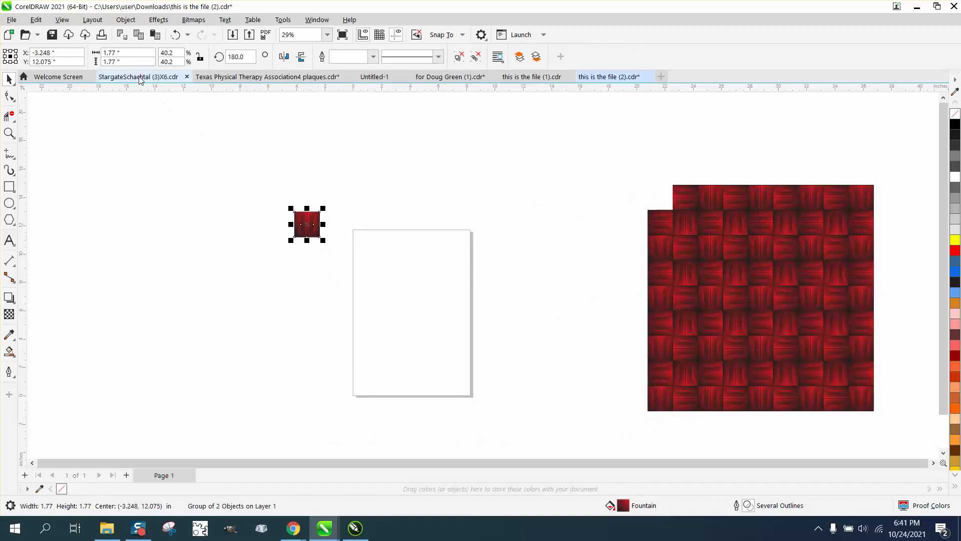
Zoom in on the separated tile and ungroup it into its two halves
left_click(313, 131)
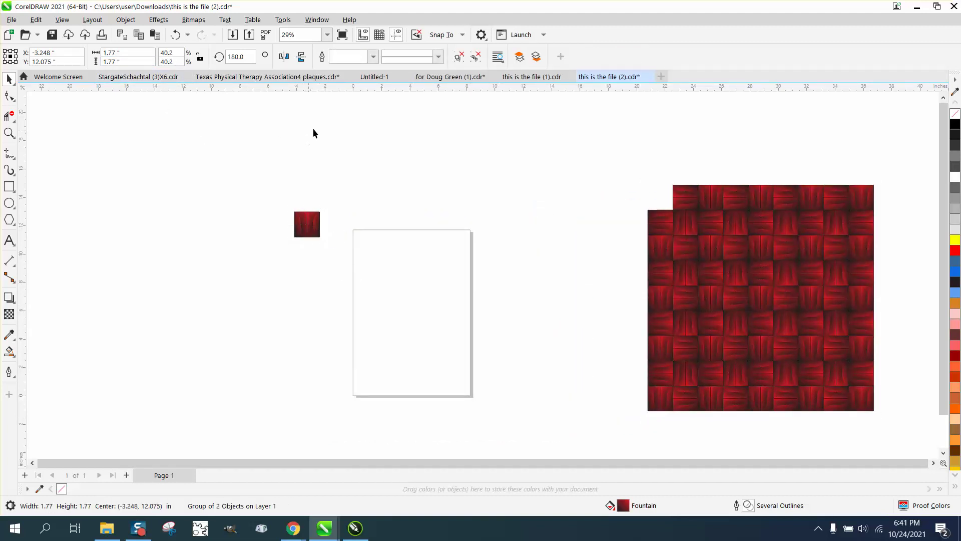
left_click(9, 133)
left_click_drag(264, 196, 389, 253)
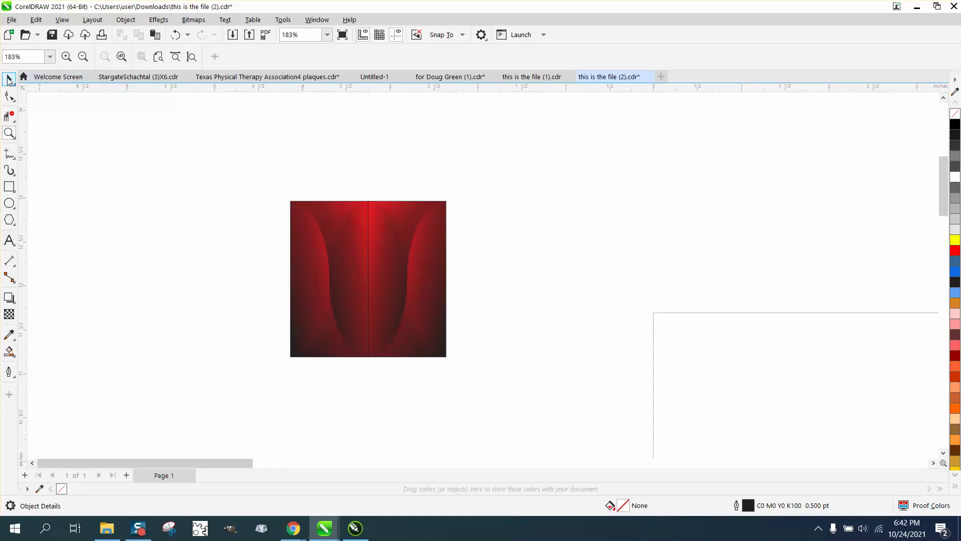
left_click(8, 79)
left_click(321, 210)
left_click(126, 19)
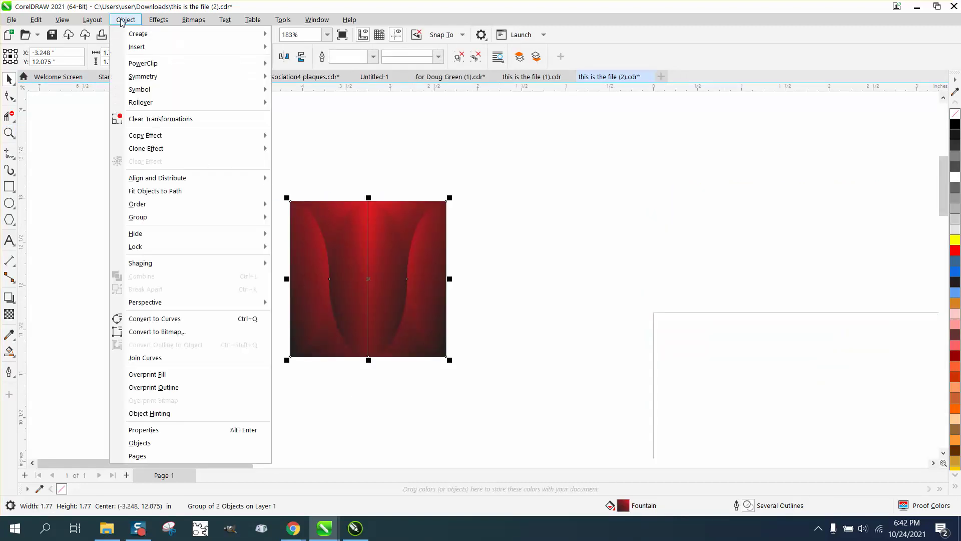
mouse_move(144, 218)
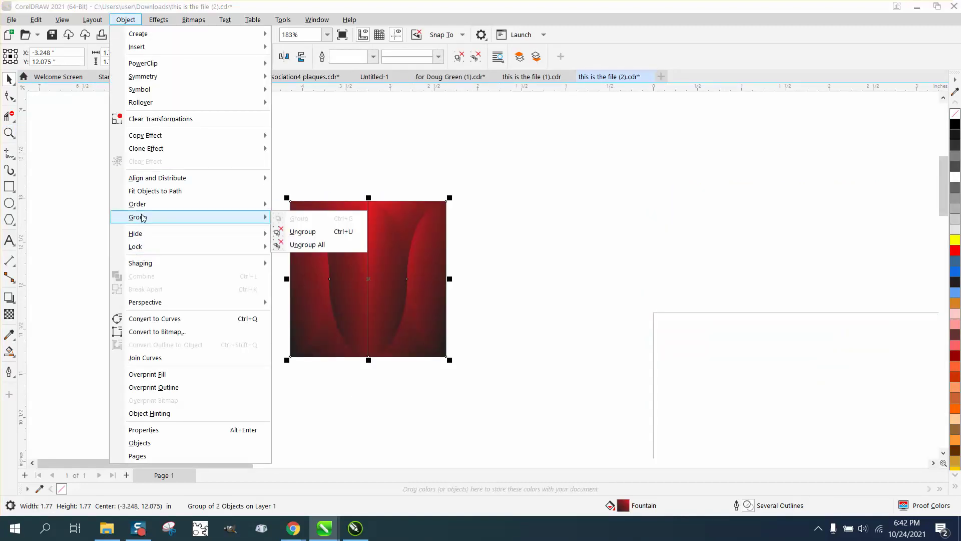
left_click(301, 231)
Undo a test move of the left half, then set both halves' outlines to No Color
left_click(361, 230)
left_click_drag(361, 230, 314, 226)
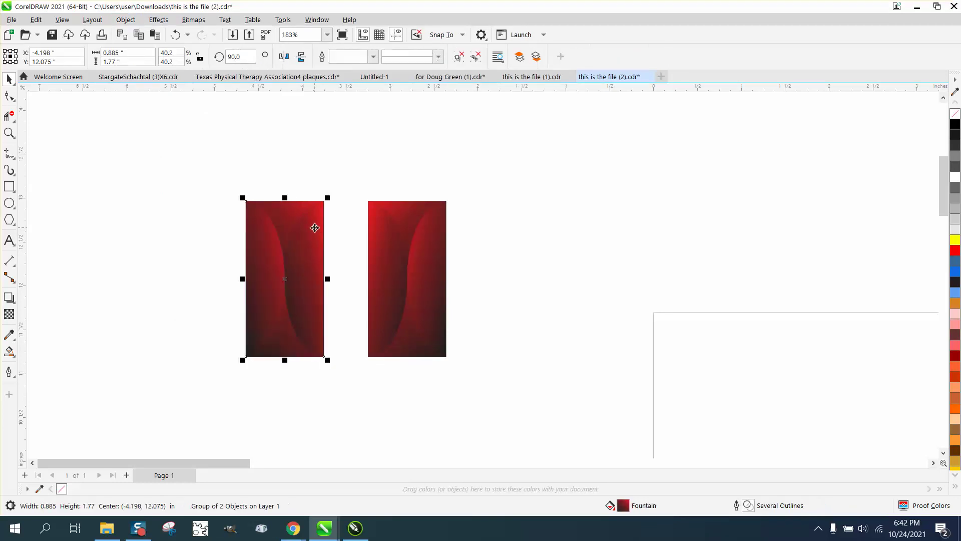
left_click(176, 35)
left_click(9, 133)
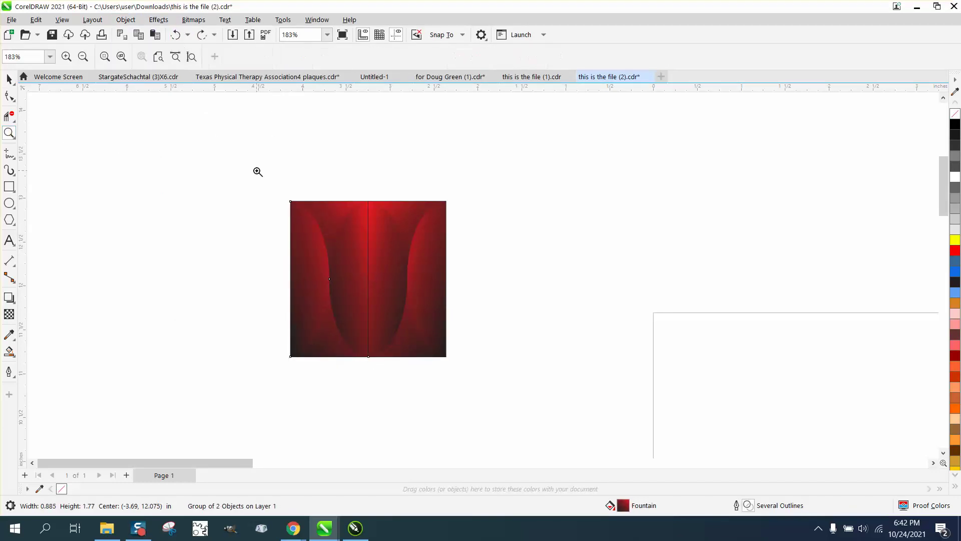
left_click_drag(255, 175, 525, 398)
left_click(9, 79)
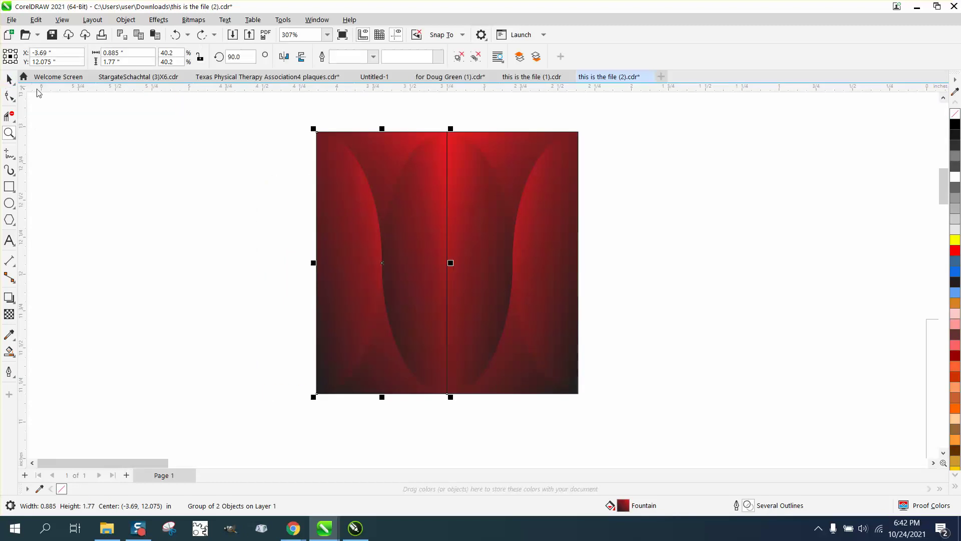
left_click_drag(236, 119, 651, 404)
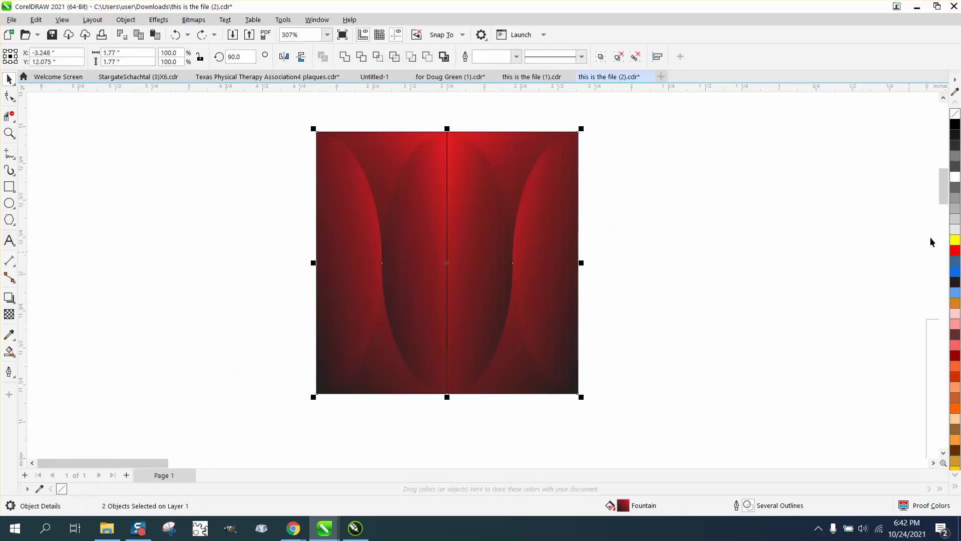
right_click(954, 117)
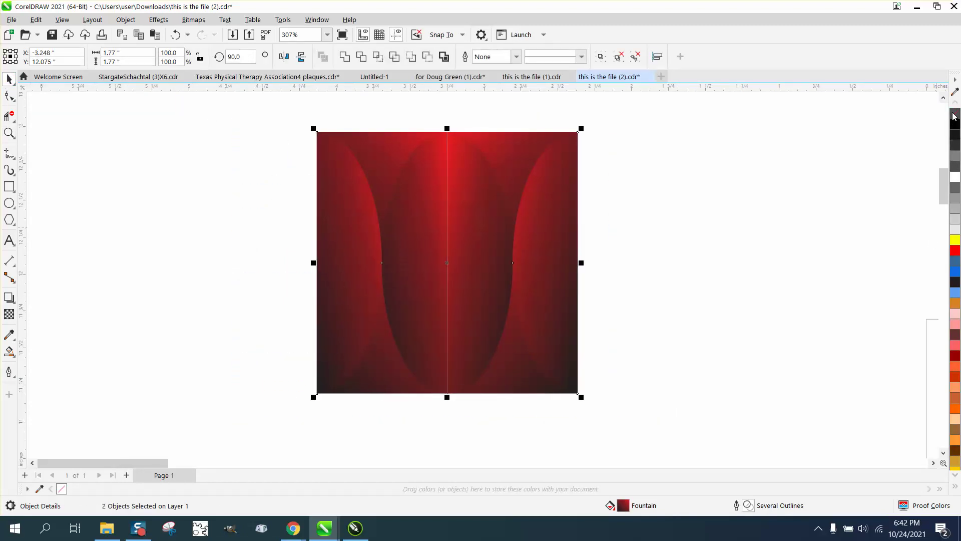
Set the nudge distance to 0.001 inch and nudge the left half right
left_click(682, 186)
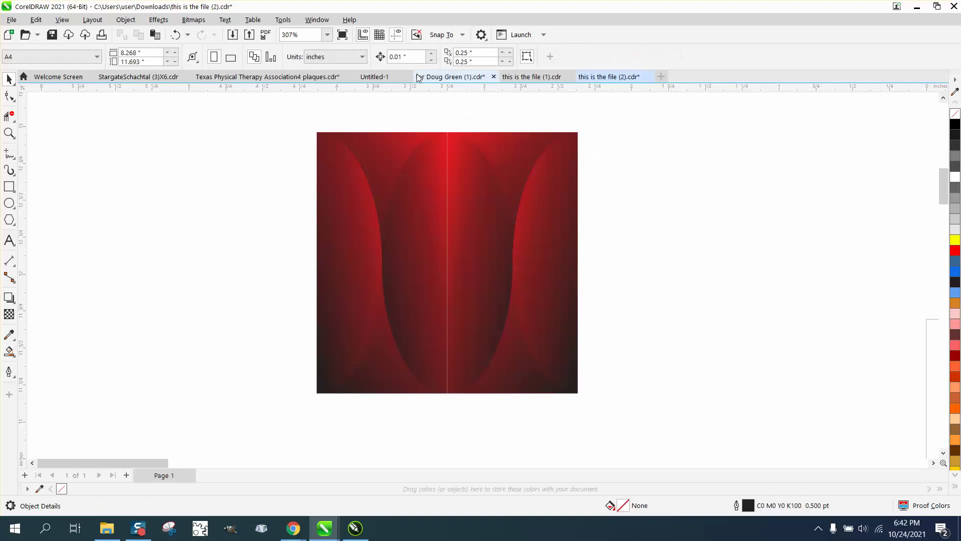
type(".00")
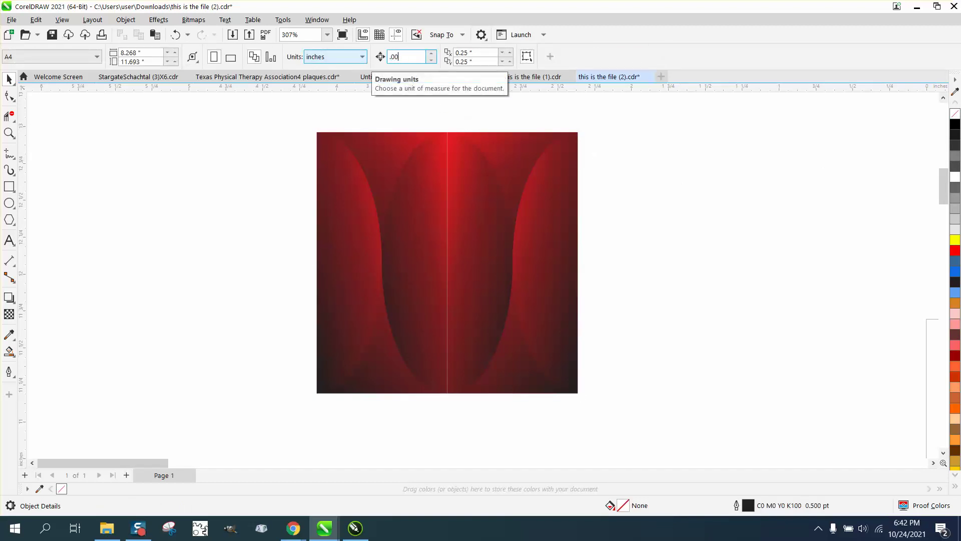
left_click(411, 201)
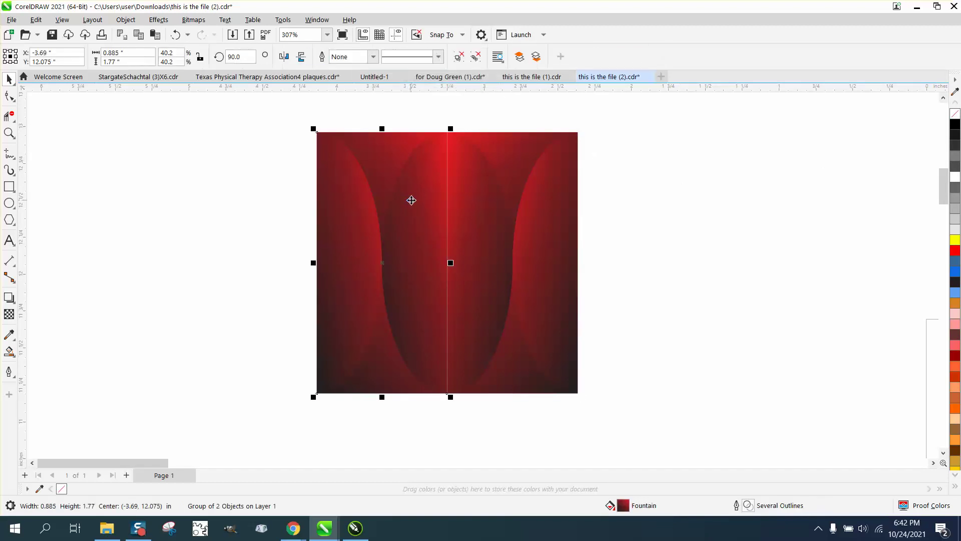
key("Right")
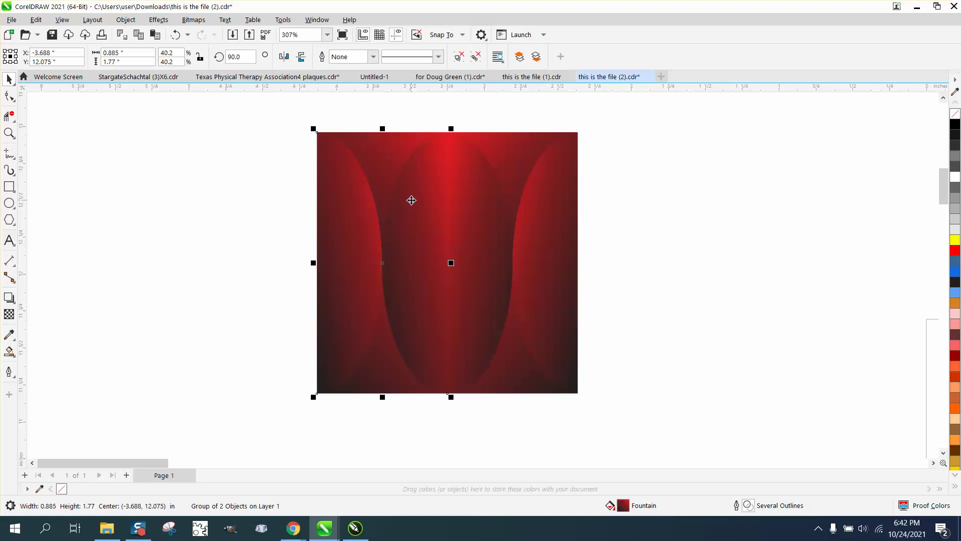
Zoom in to check the closed seam at the tile's top, then select both halves
left_click(632, 229)
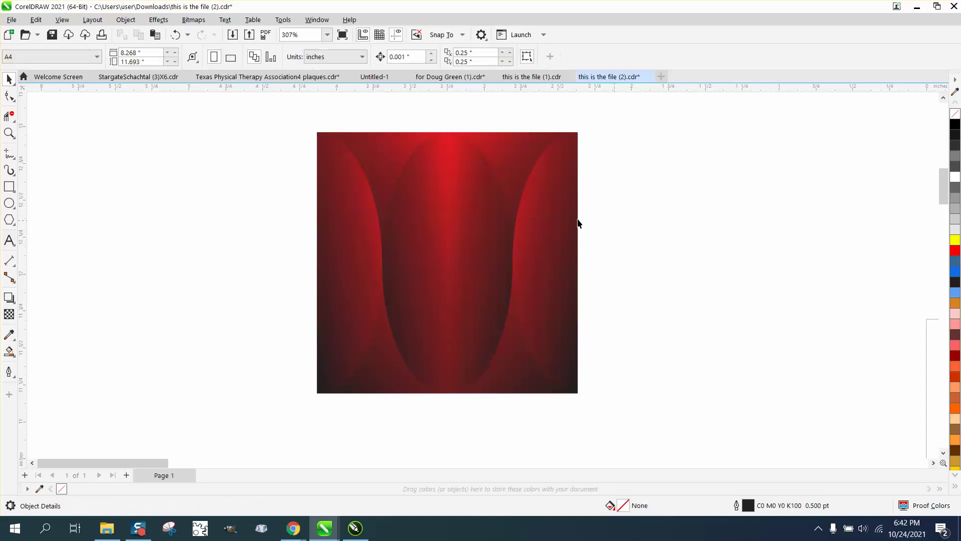
left_click(9, 133)
left_click_drag(418, 129, 512, 177)
right_click(392, 238)
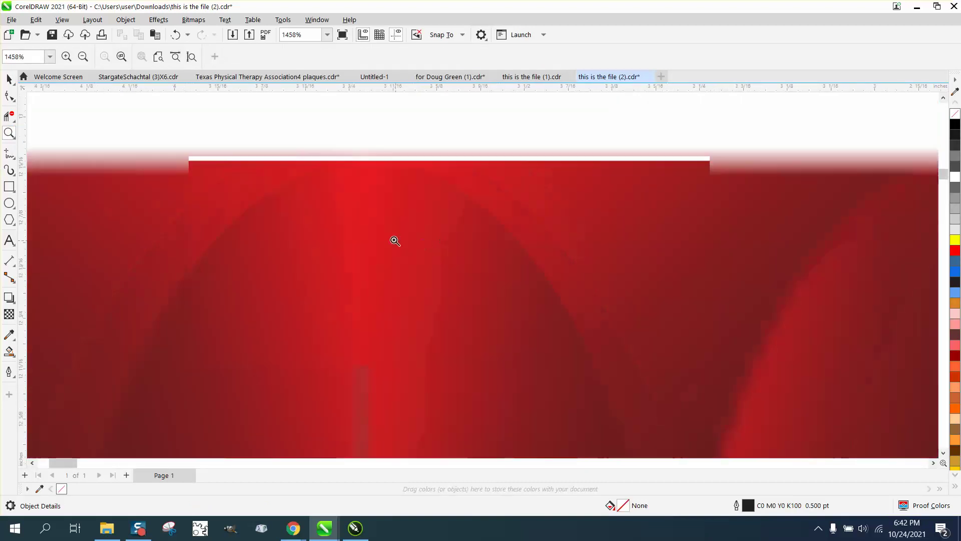
right_click(389, 235)
right_click(389, 235)
right_click(301, 210)
left_click(9, 78)
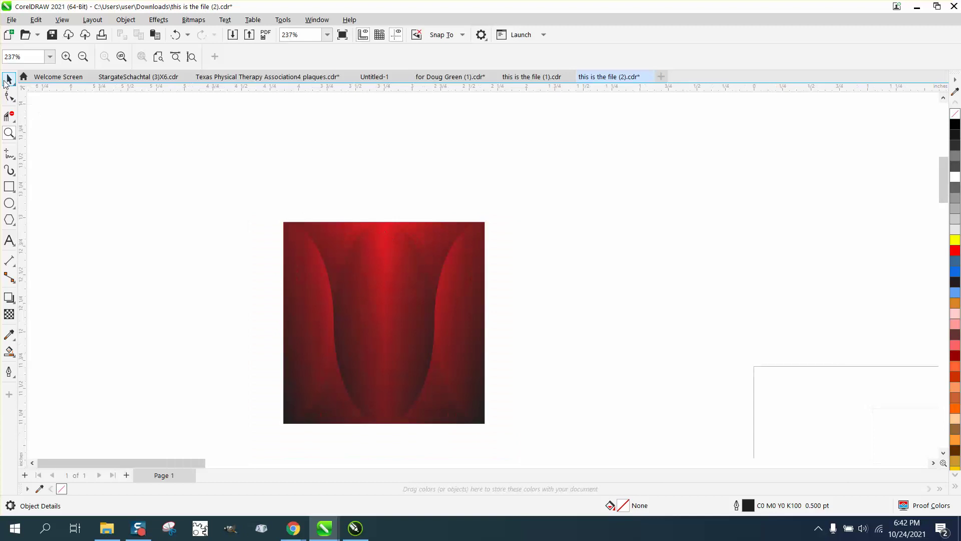
left_click_drag(220, 200, 553, 440)
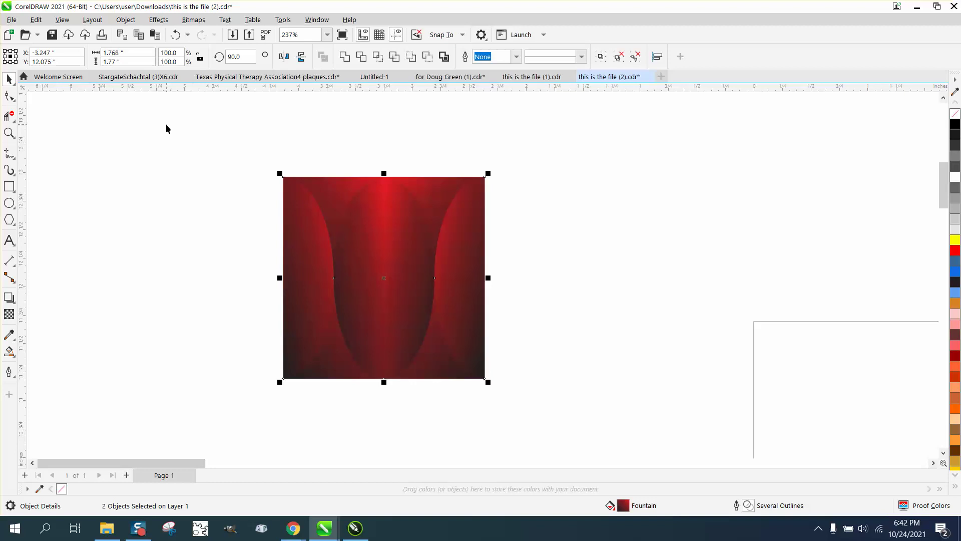
Set the tile width to 1.77 inches and group its two halves
left_click(138, 52)
type("1.")
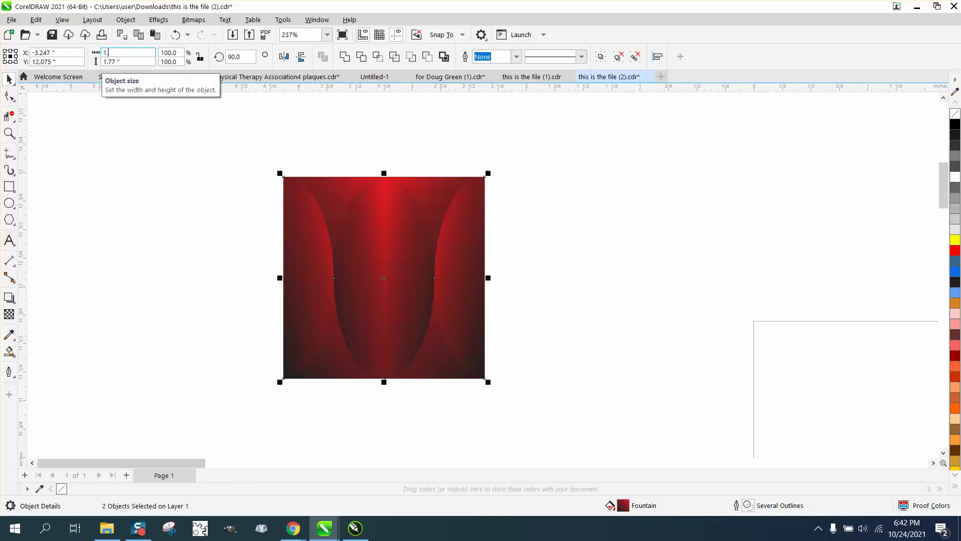
type("77")
key("Return")
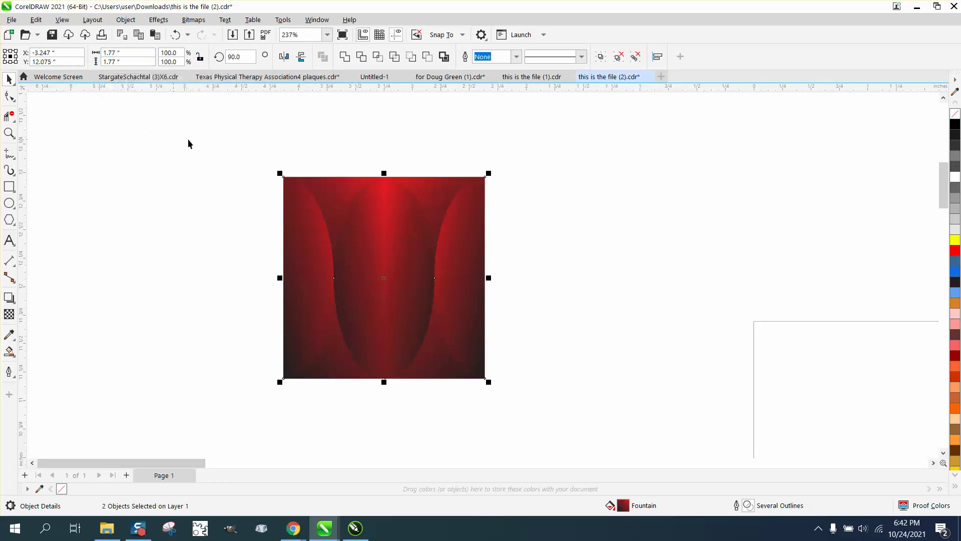
left_click_drag(229, 144, 543, 424)
key("ctrl+g")
left_click(402, 135)
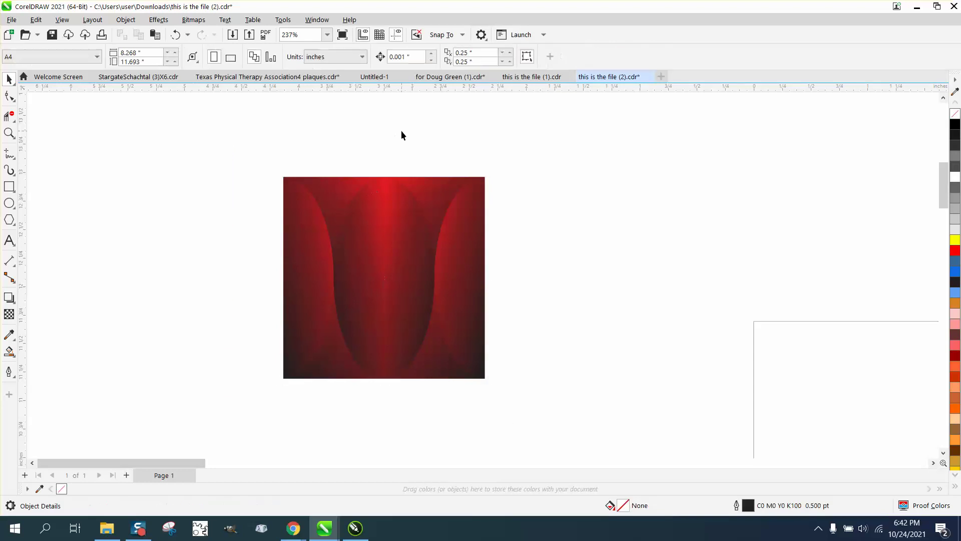
Test a copy shifted 1.77 inches right, then delete it after seeing a seam
left_click(384, 57)
type("1.77")
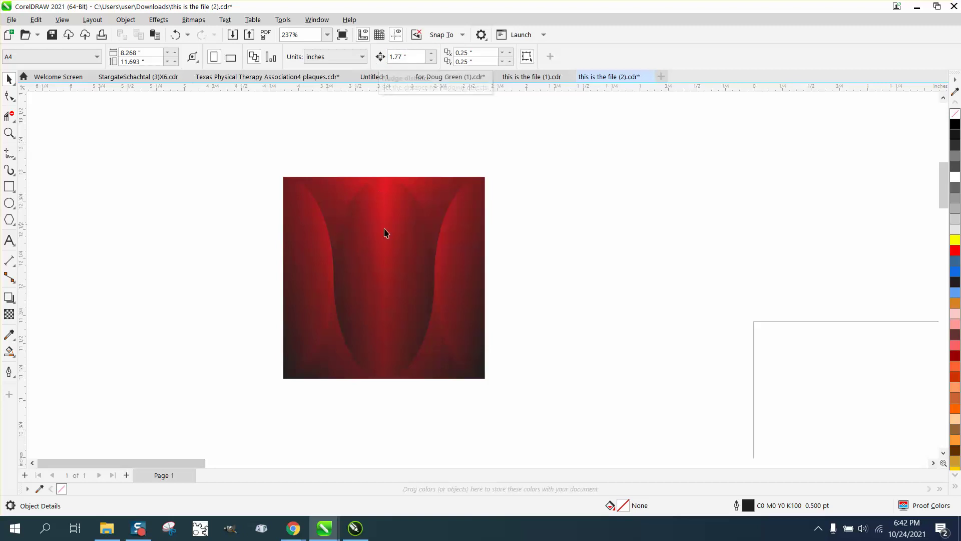
left_click_drag(385, 246, 390, 246)
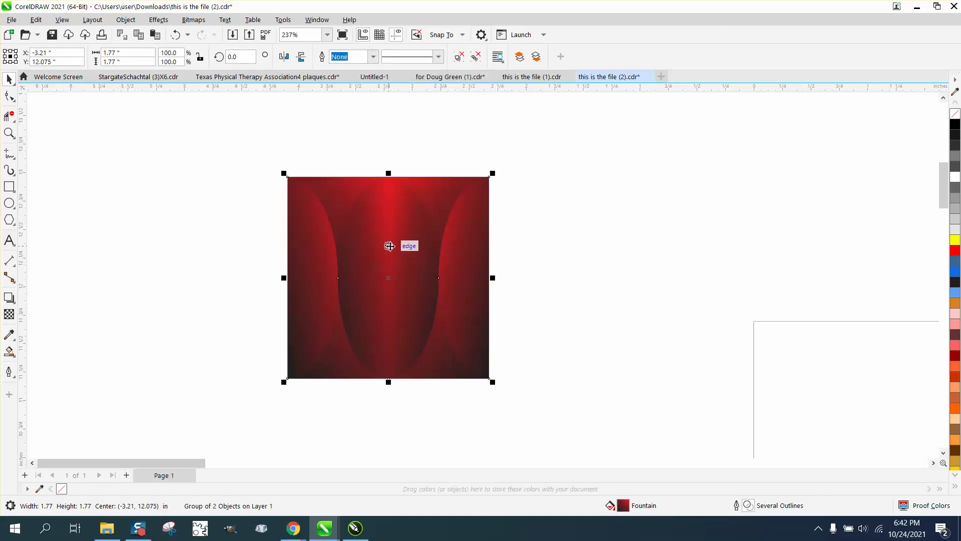
key("KP_Add")
key("Right")
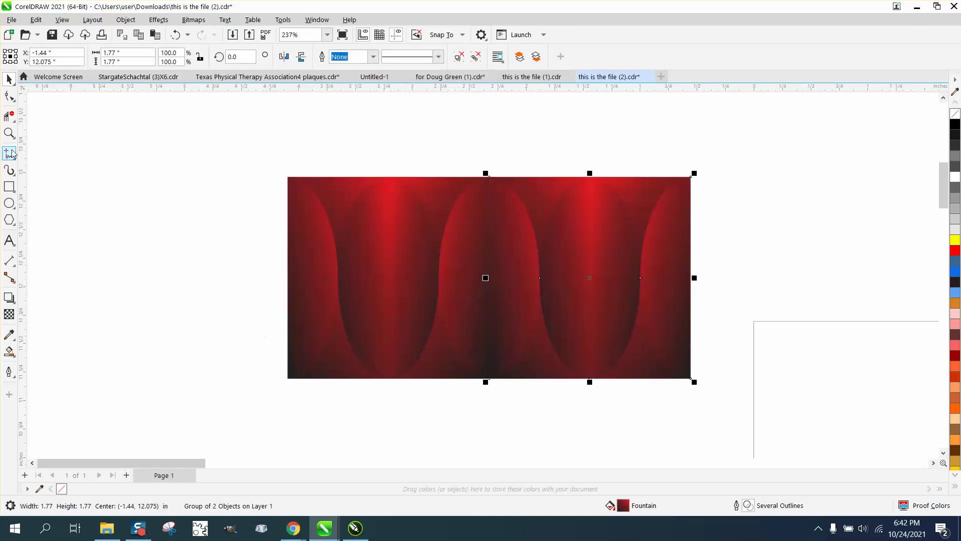
left_click(9, 133)
left_click_drag(459, 173, 568, 222)
scroll(375, 197, "down", 5)
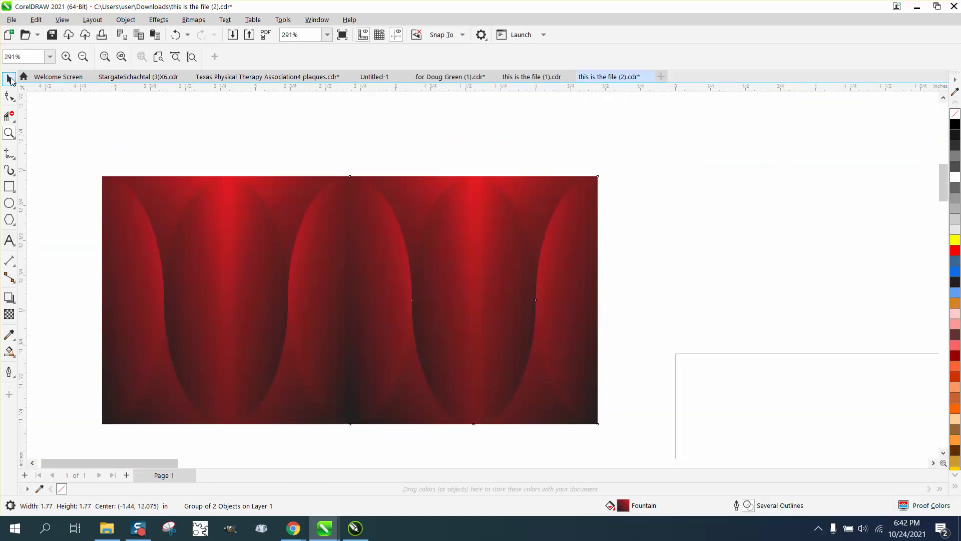
left_click(10, 79)
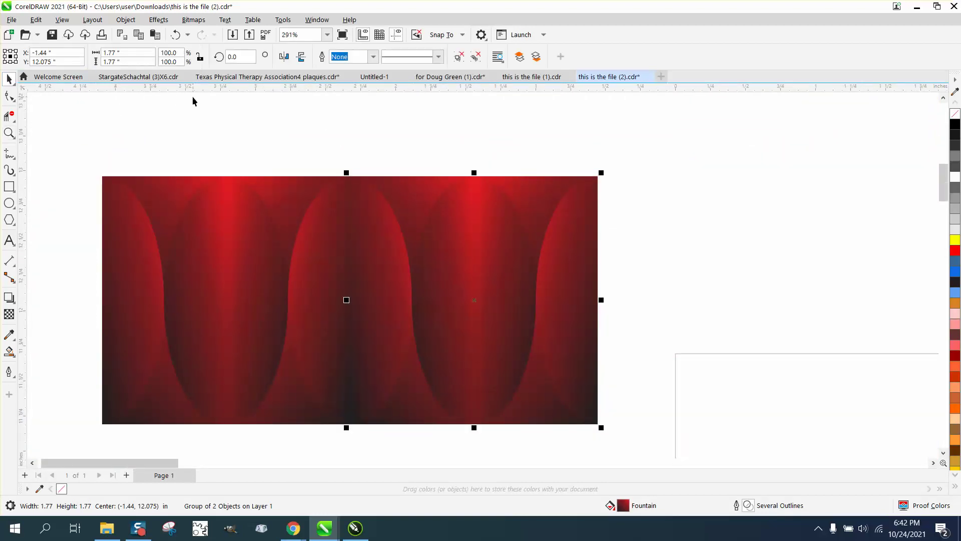
key("Delete")
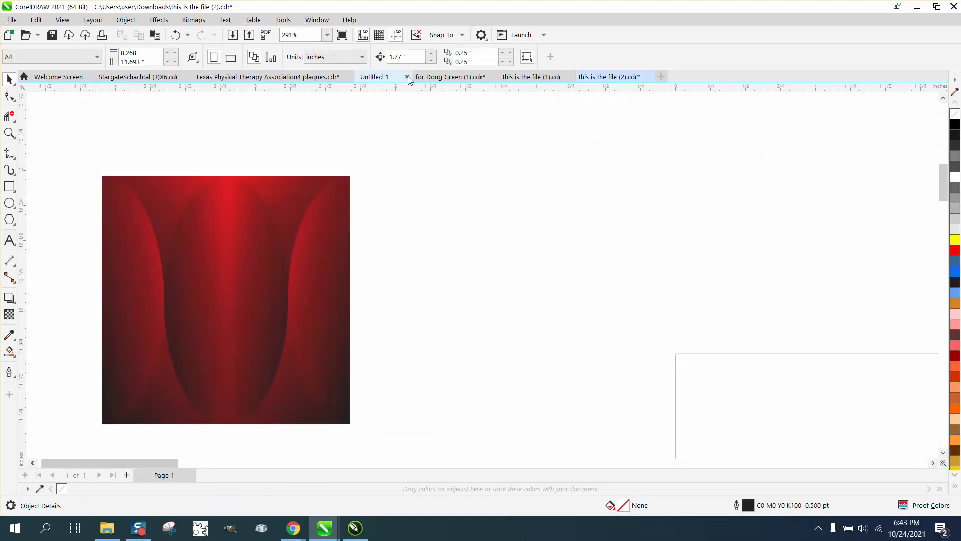
Set the nudge distance to 1.75 inches and duplicate the tile overlapping to the right
left_click(401, 56)
type("1.7")
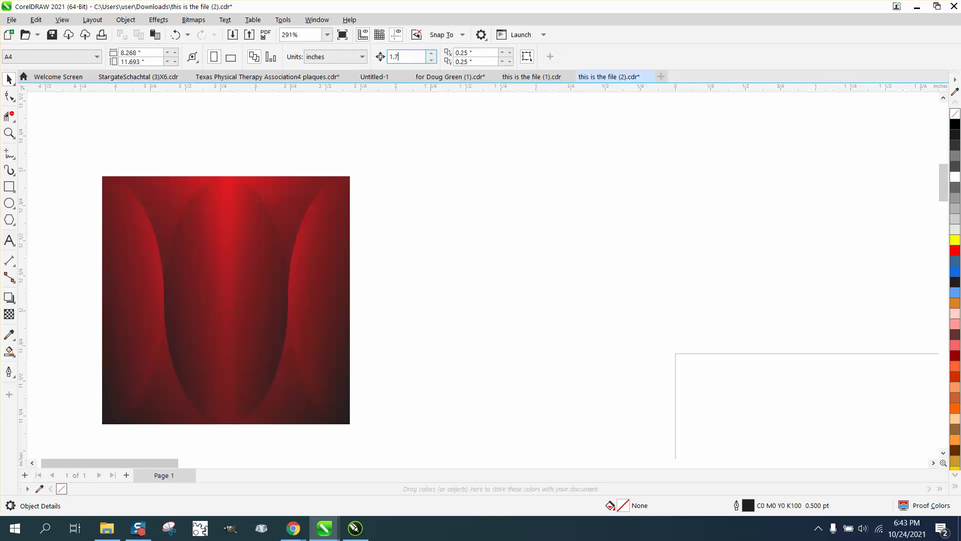
type("5")
key("Return")
left_click(321, 205)
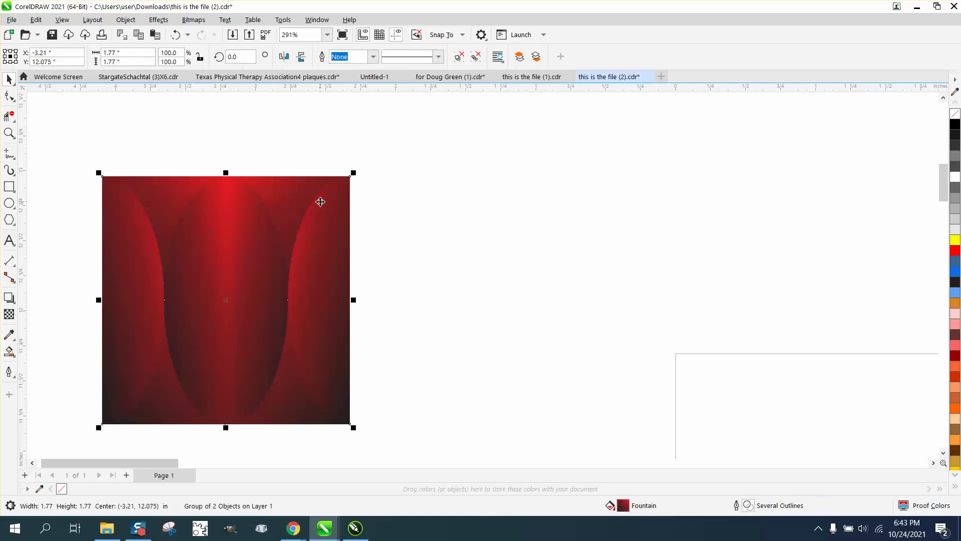
key("ctrl+d")
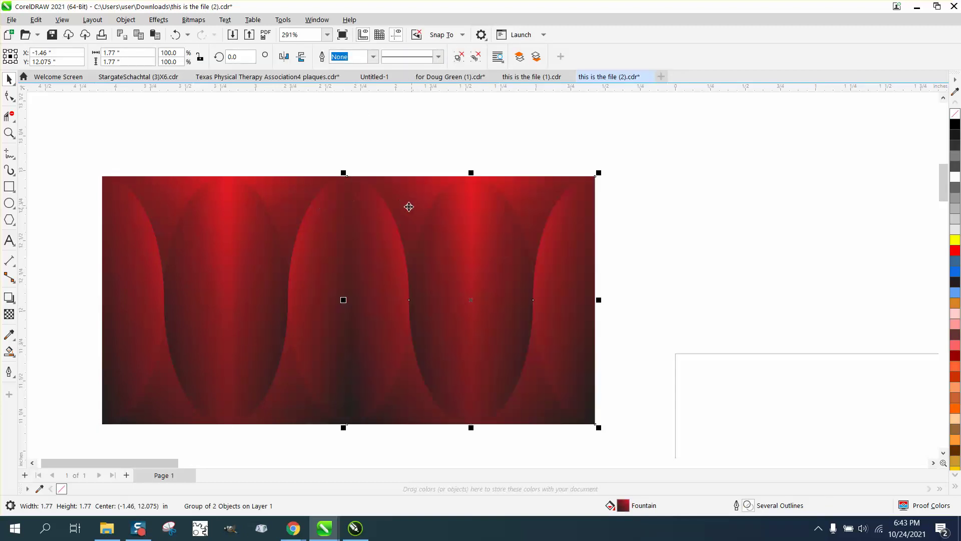
scroll(343, 170, "down", 1)
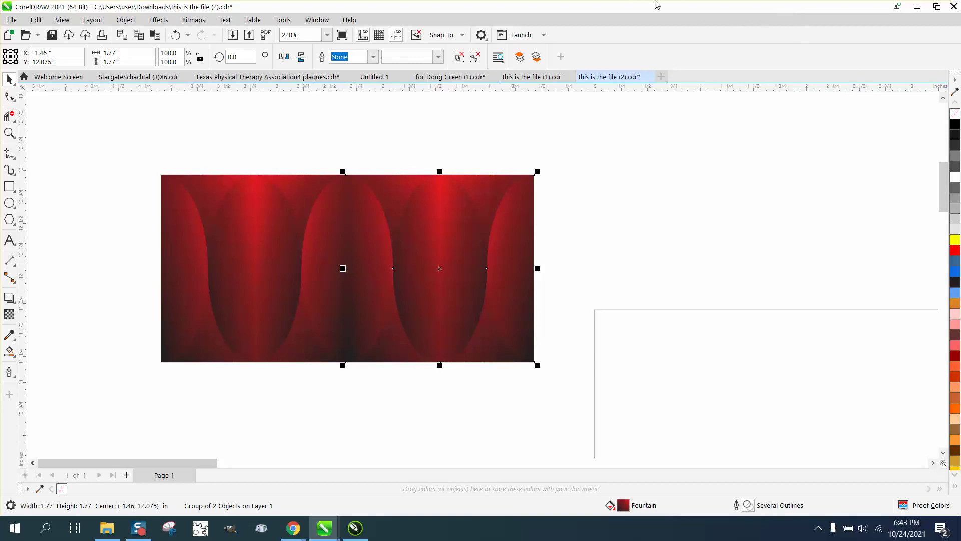
Rotate the copy 90° and duplicate the selected tile pair
left_click(247, 53)
type("90")
key("Return")
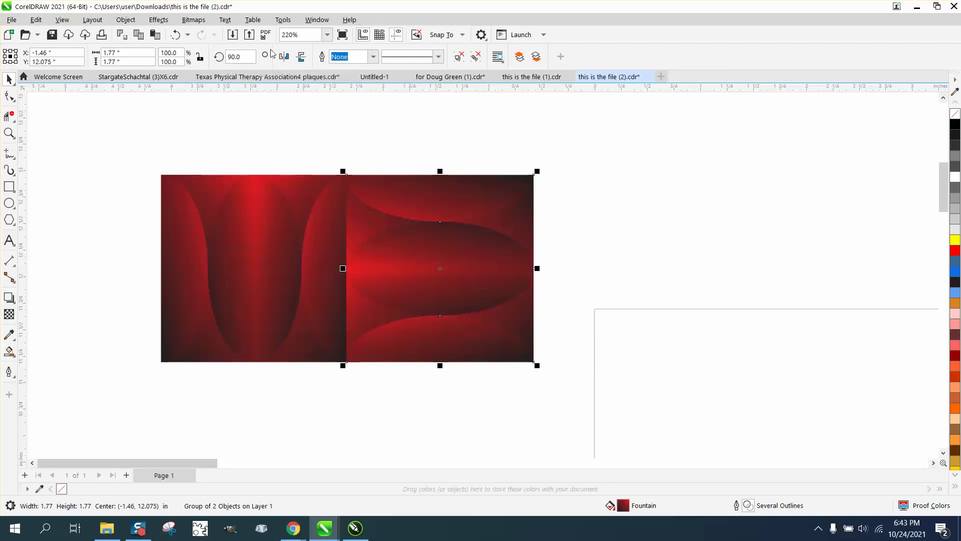
scroll(171, 166, "down", 2)
scroll(520, 277, "down", 4)
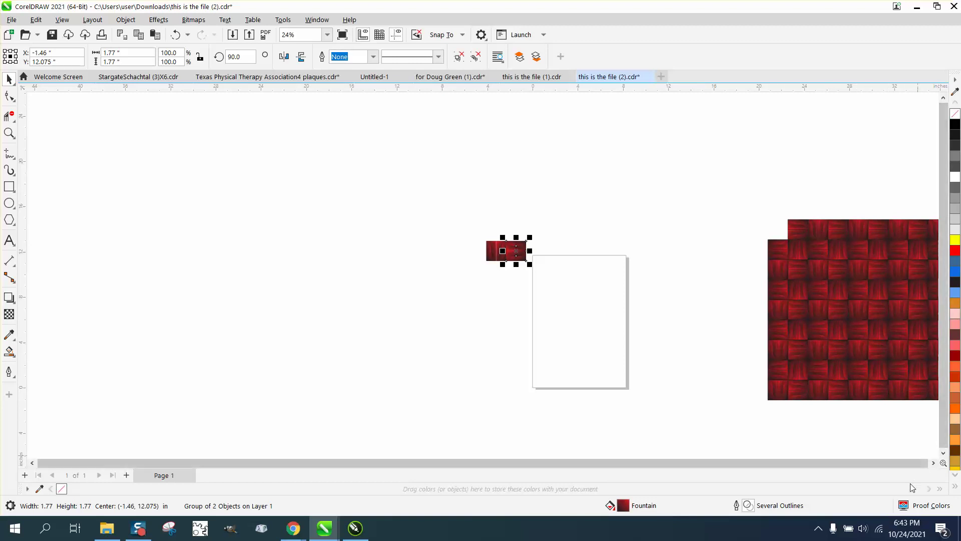
left_click(931, 464)
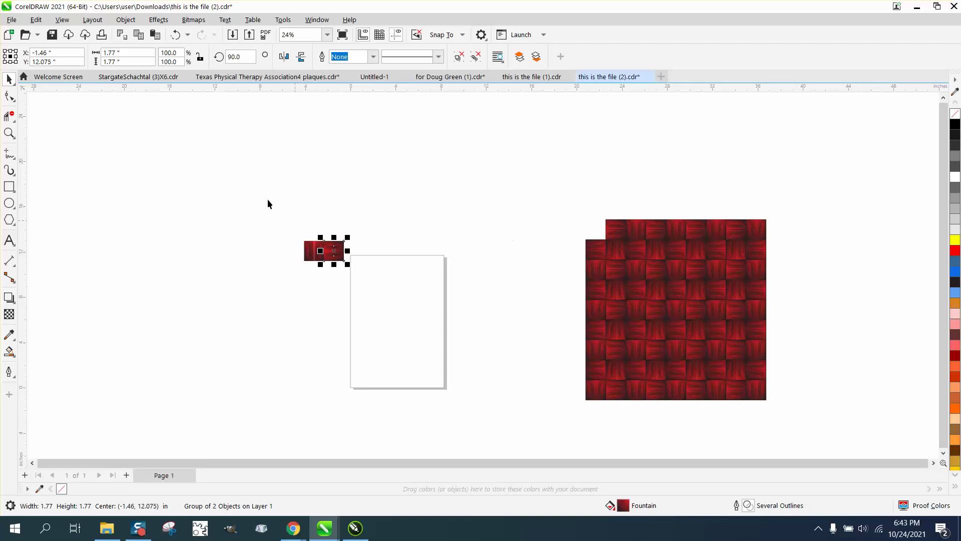
left_click_drag(268, 200, 385, 295)
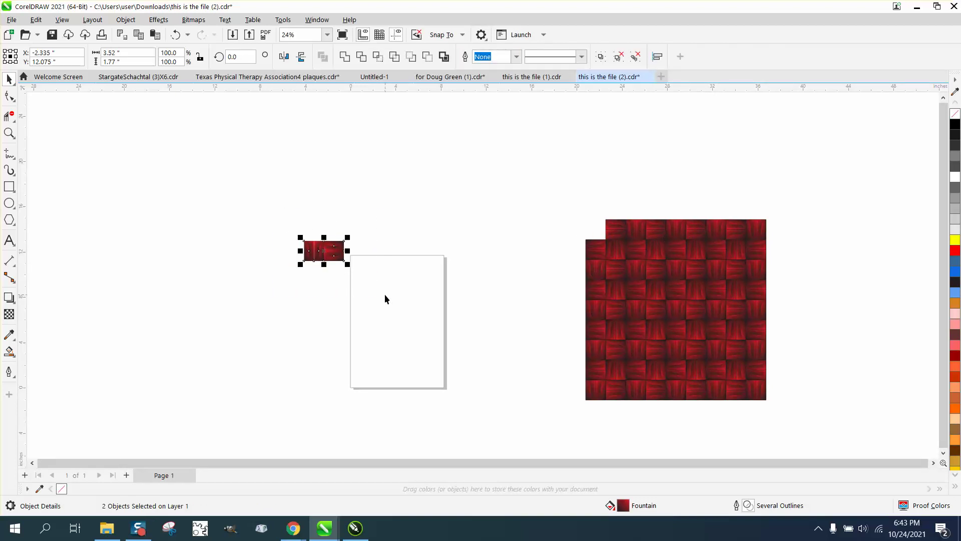
key("ctrl+d")
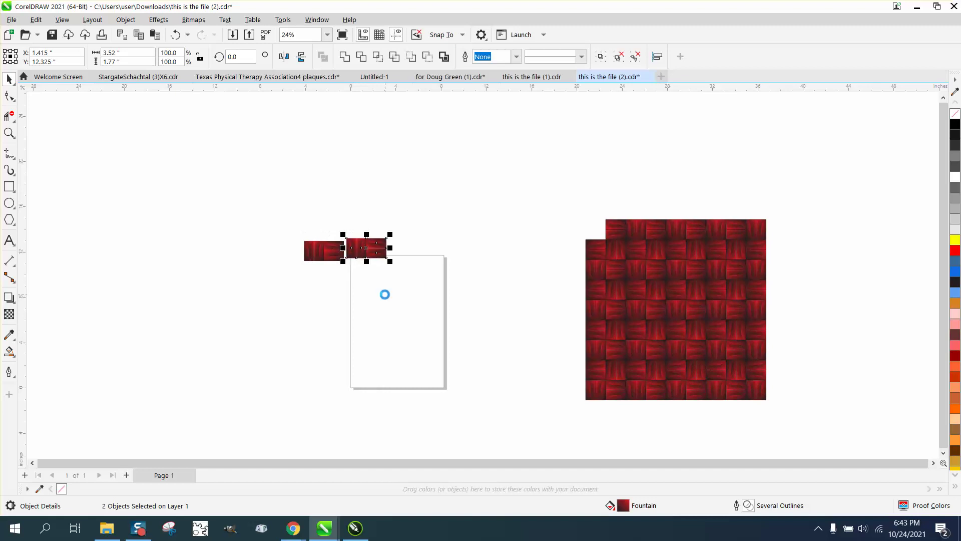
Delete the stray pair copy and set the duplicate X and Y offsets to 0
key("Delete")
triple_click(473, 52)
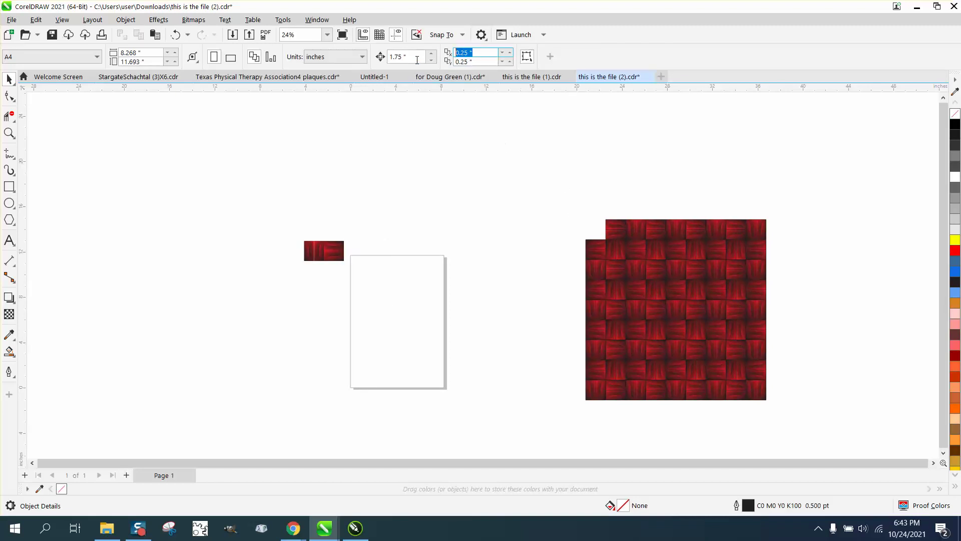
key("BackSpace")
type(".0")
triple_click(457, 61)
key("BackSpace")
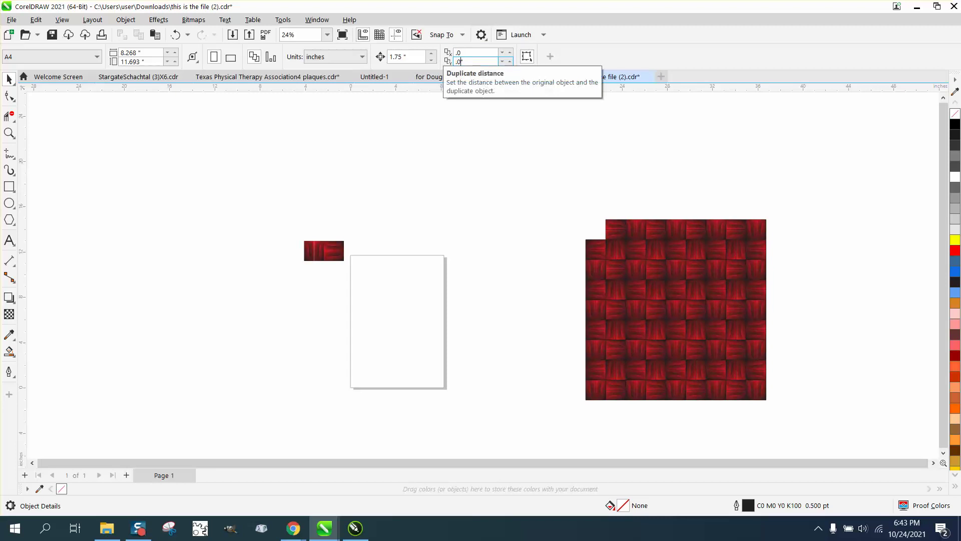
key("Return")
Duplicate the tile pair twice to extend the alternating row to the right
left_click_drag(367, 248, 350, 266)
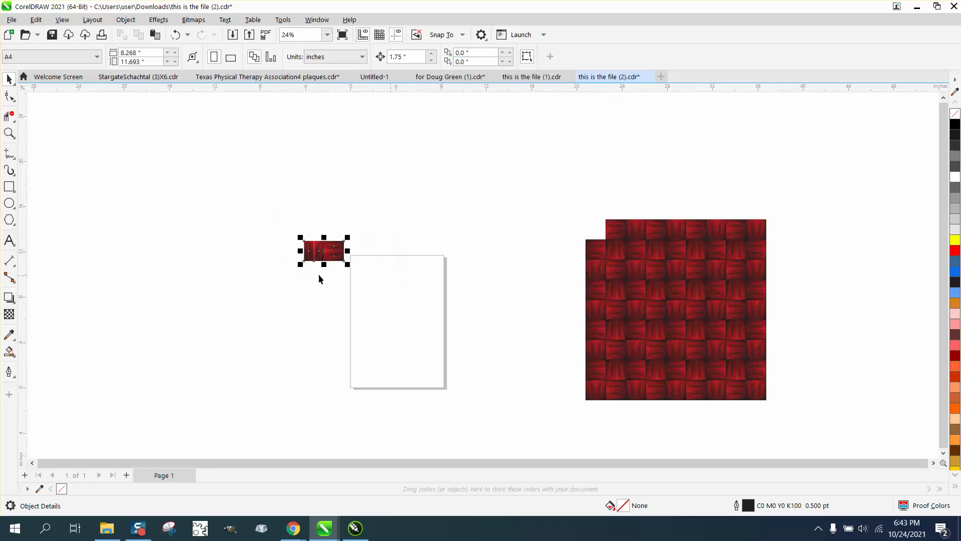
left_click(9, 133)
left_click_drag(226, 200, 519, 320)
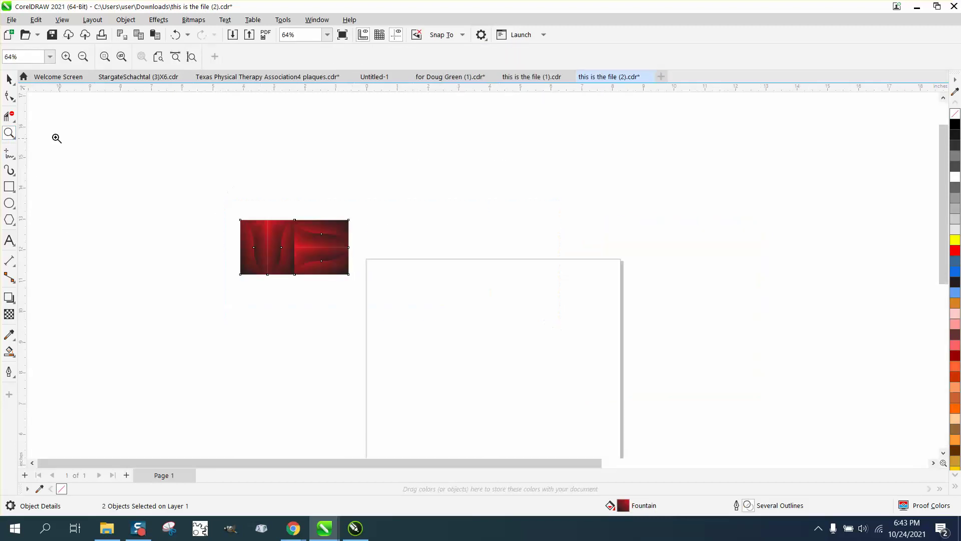
left_click(9, 79)
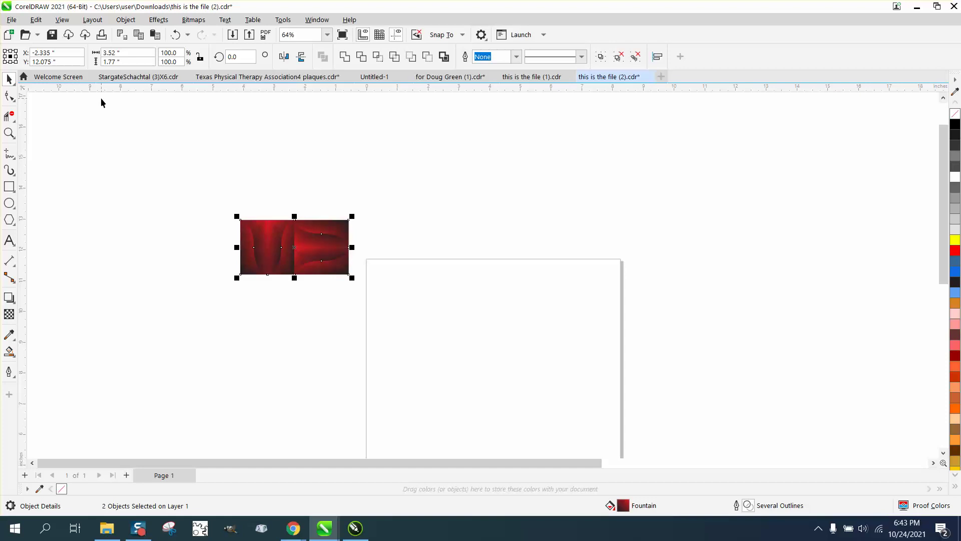
key("ctrl+d")
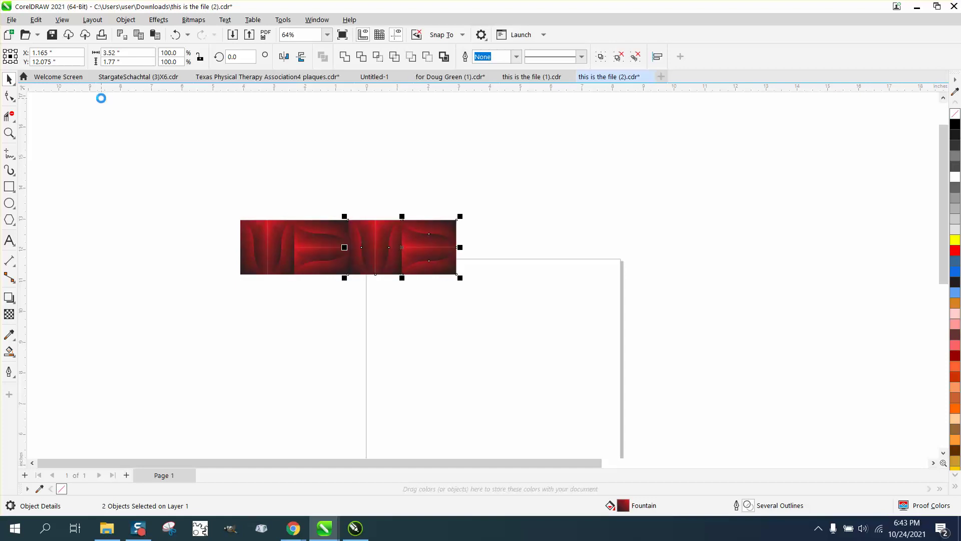
key("ctrl+d")
key("ctrl+d")
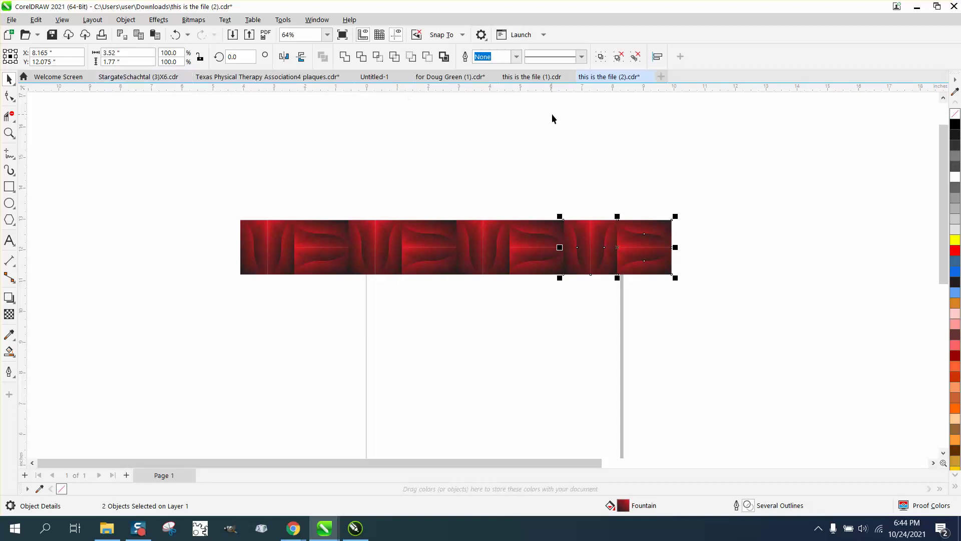
left_click(626, 247)
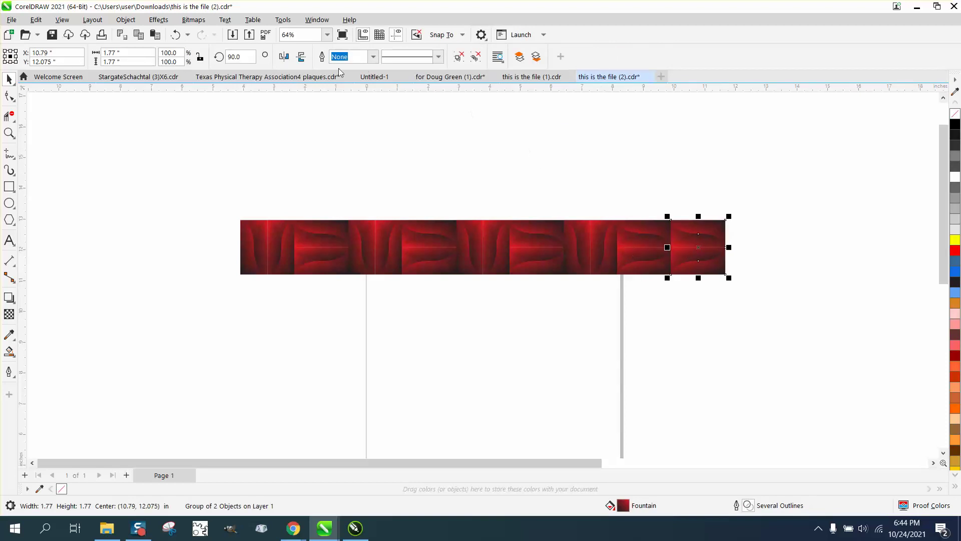
Rotate the rightmost tile 90° and select the full nine-tile row
double_click(235, 57)
key("Return")
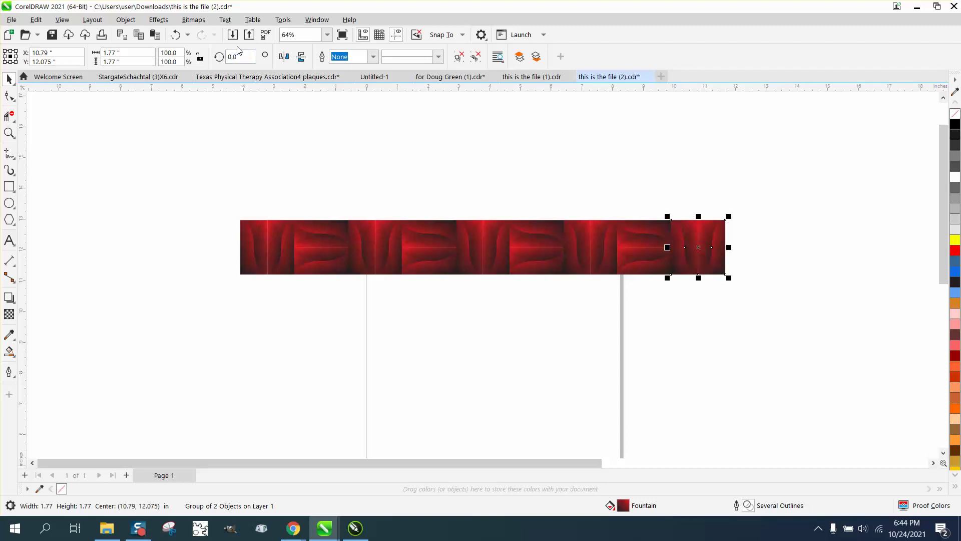
left_click_drag(183, 202, 797, 293)
Duplicate the nine-tile row downward into an 81-tile square, then deselect
key("ctrl+d")
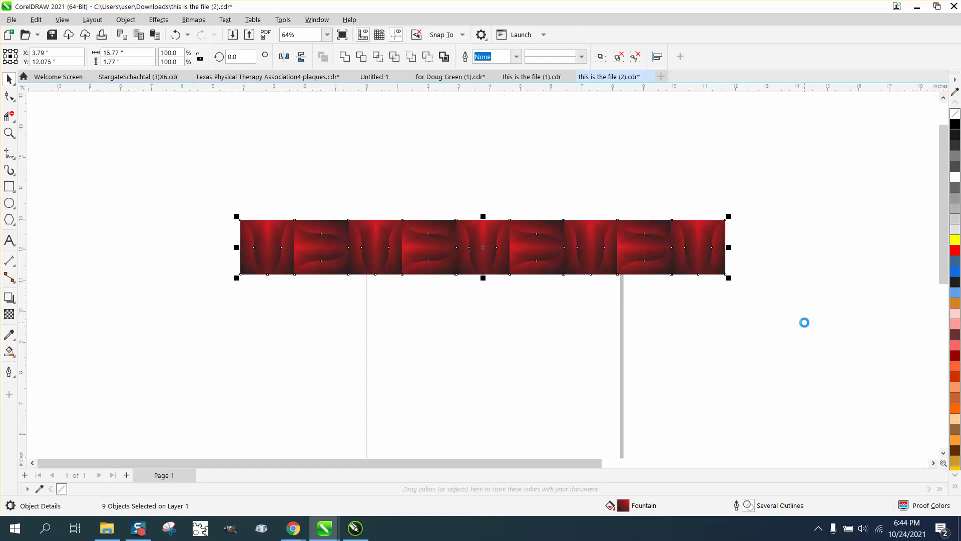
key("ctrl+d")
key("ctrl+d")
key("ctrl+d")
key("ctrl+d")
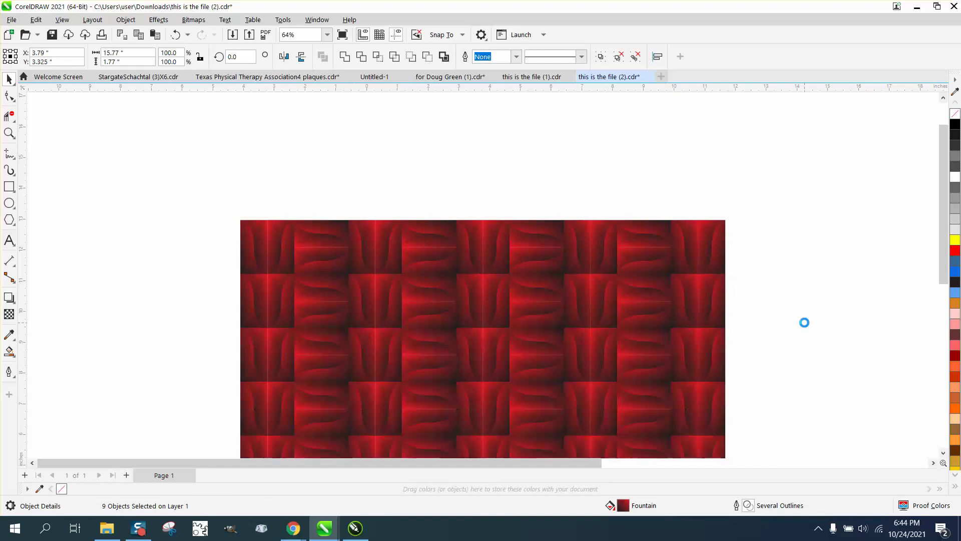
scroll(774, 234, "down", 2)
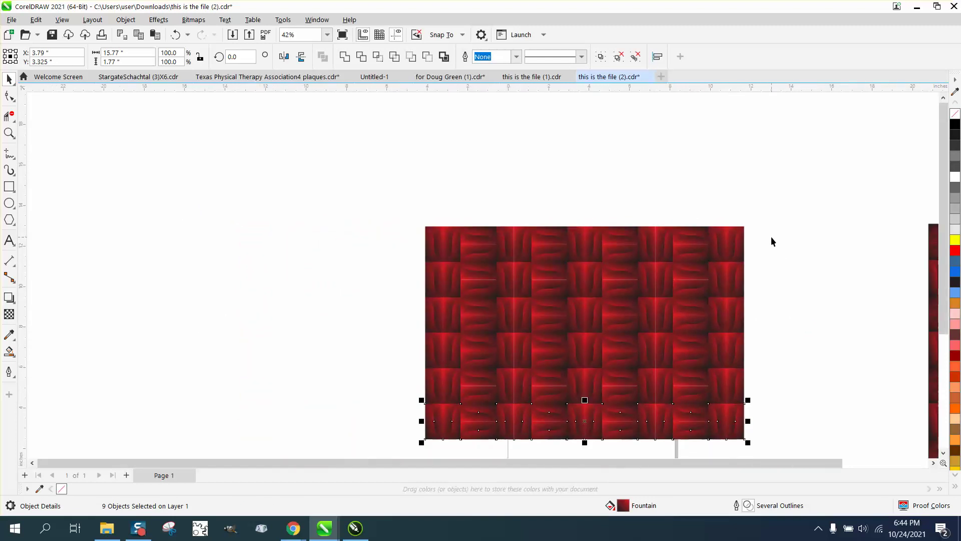
key("ctrl+d")
scroll(675, 204, "down", 1)
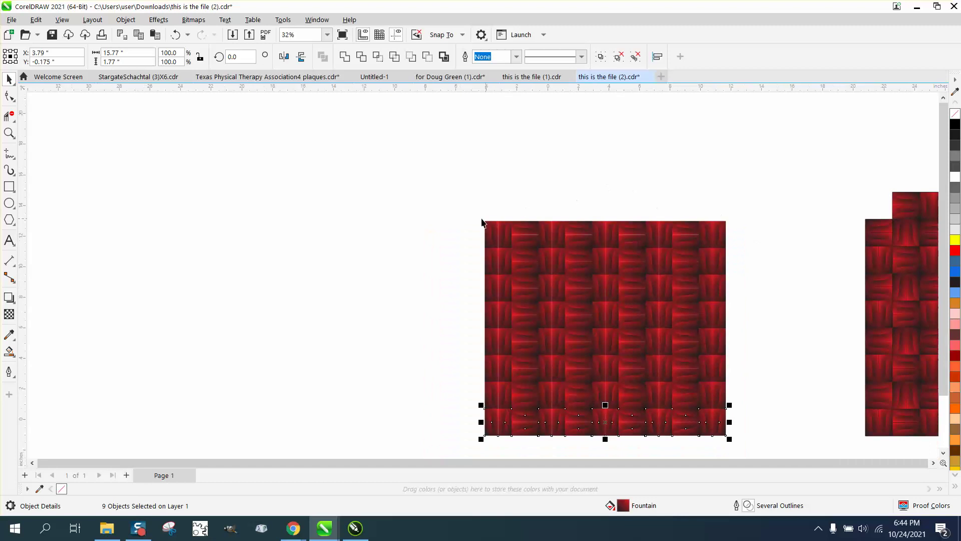
key("ctrl+d")
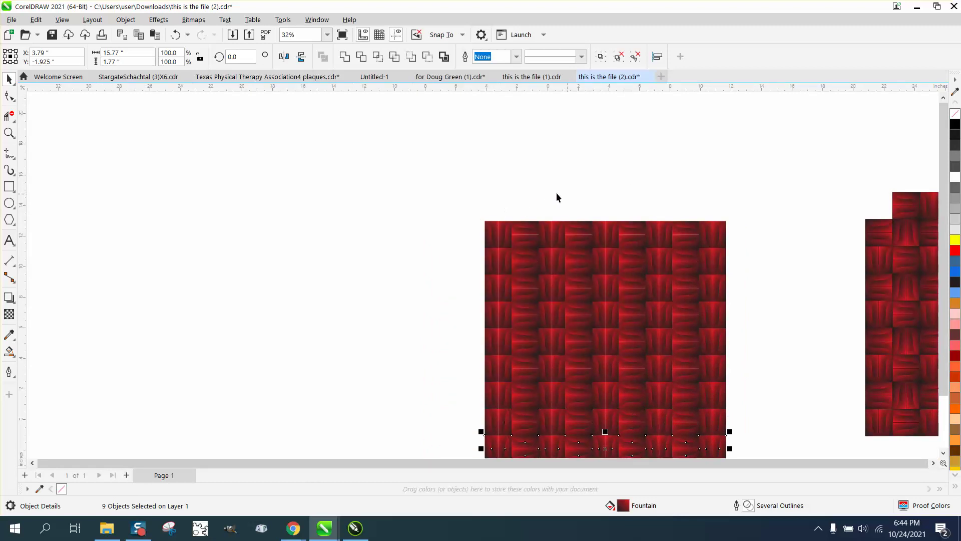
scroll(470, 197, "down", 1)
left_click_drag(457, 194, 740, 452)
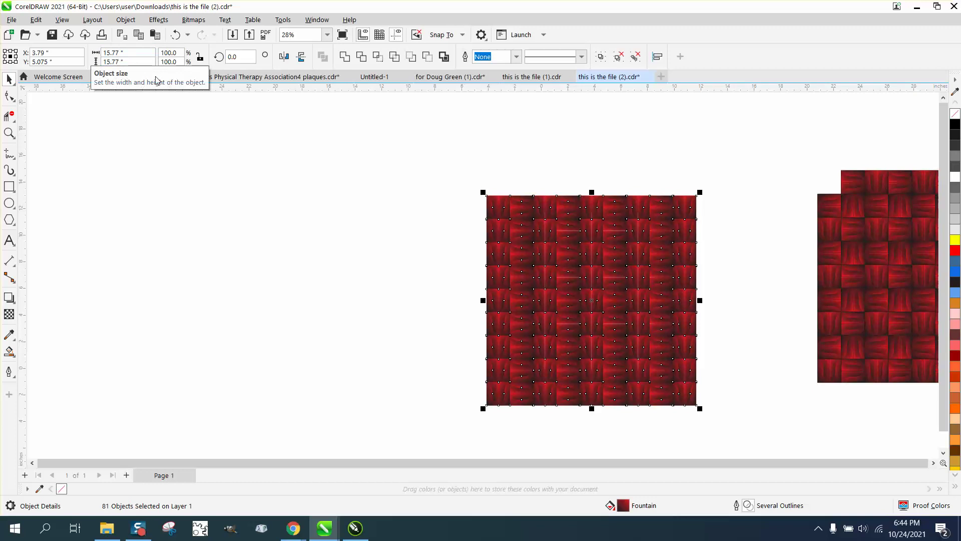
left_click(427, 228)
scroll(427, 236, "down", 1)
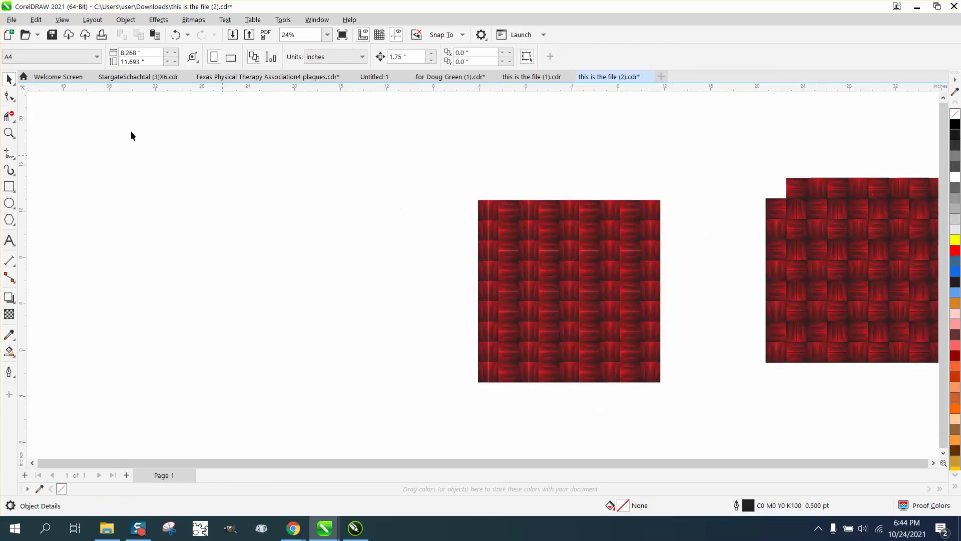
left_click(9, 132)
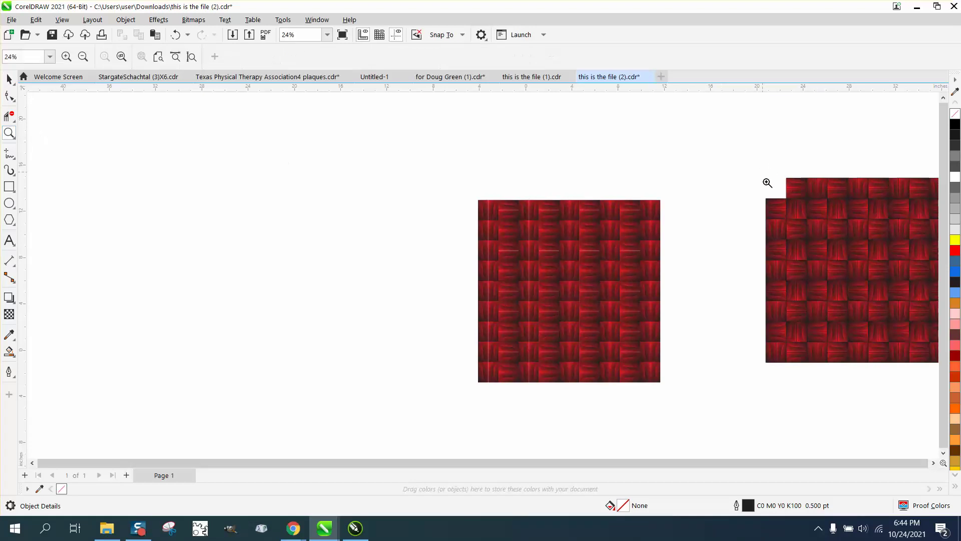
left_click_drag(767, 178, 885, 241)
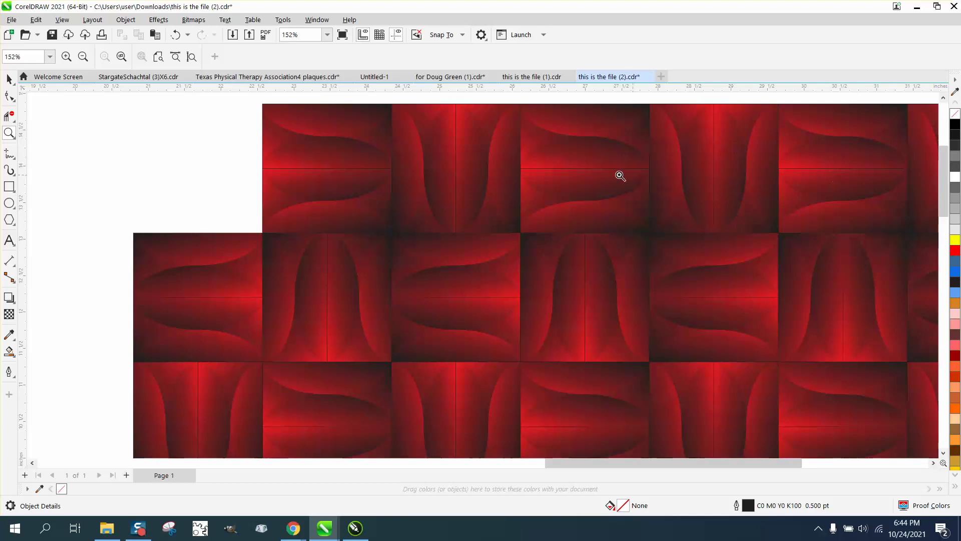
scroll(596, 173, "down", 1)
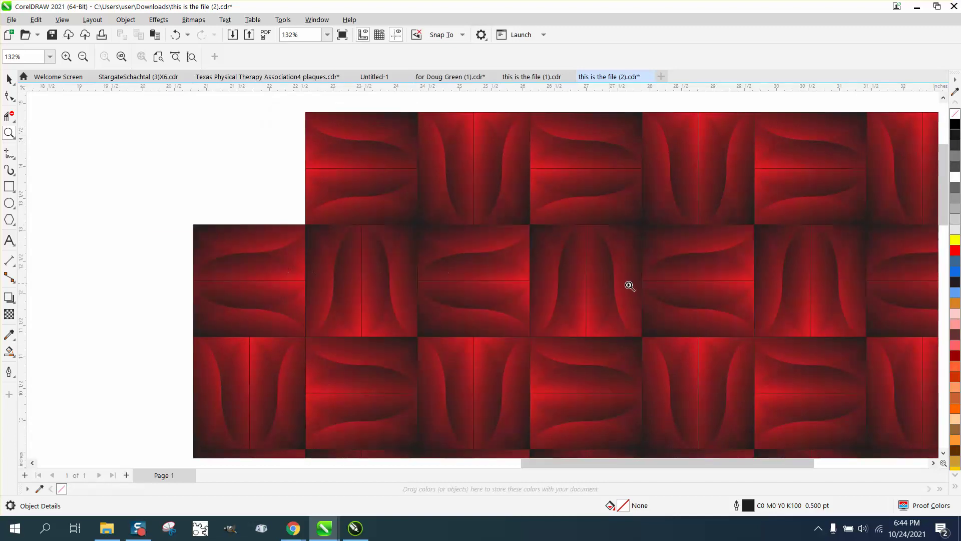
scroll(607, 208, "down", 6)
scroll(497, 200, "down", 2)
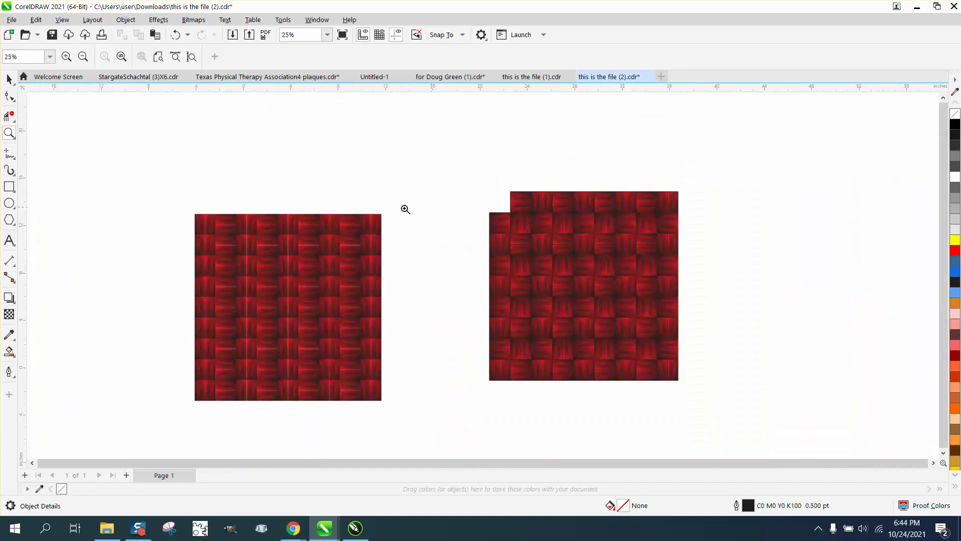
Delete every row of the left square except the top row
left_click(9, 78)
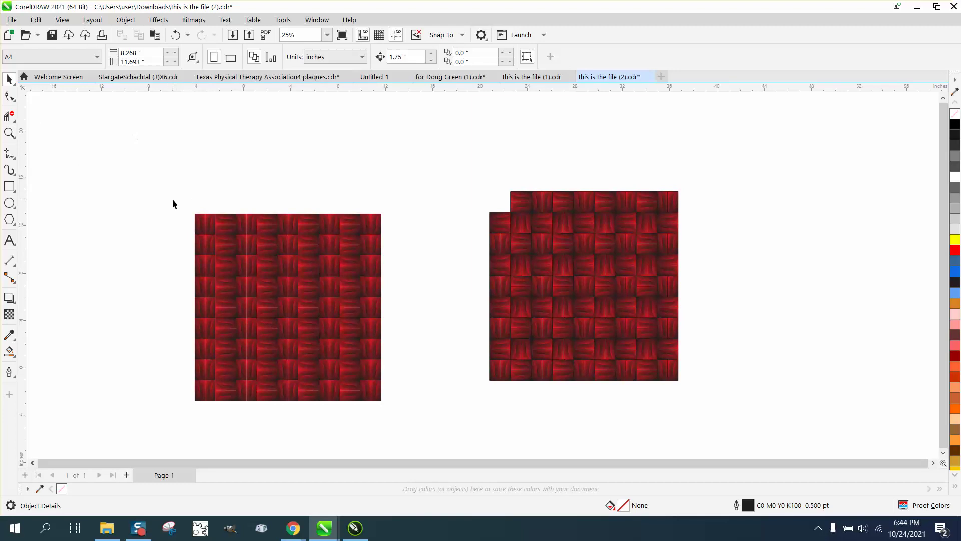
left_click_drag(178, 242, 413, 409)
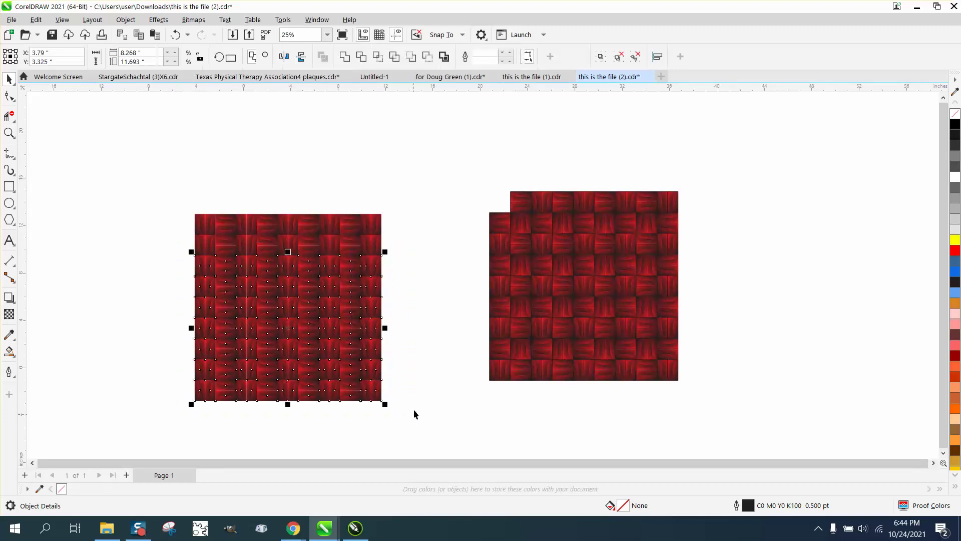
key("Delete")
left_click_drag(171, 239, 433, 283)
key("Delete")
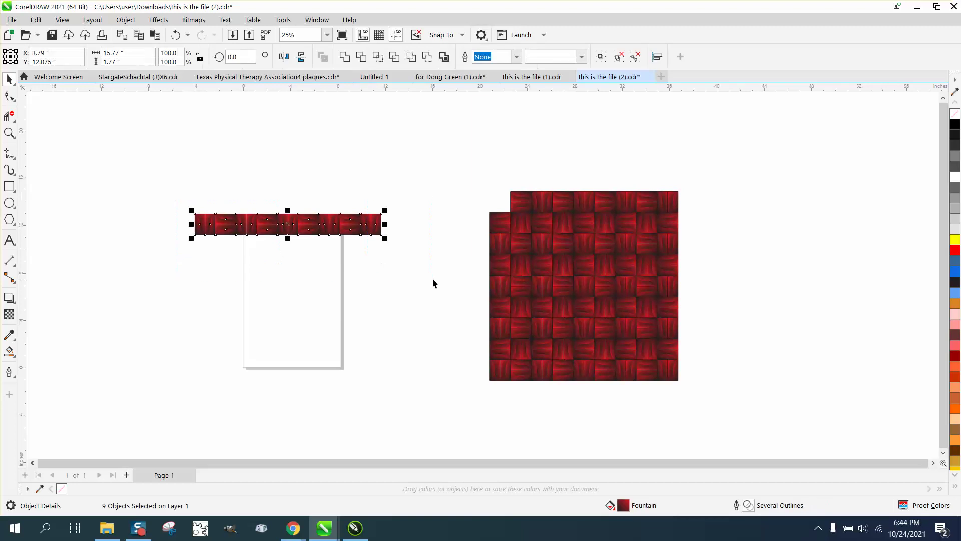
Add a mirrored copy below the top row, then repeat the two-row strip downward
key("ctrl+d")
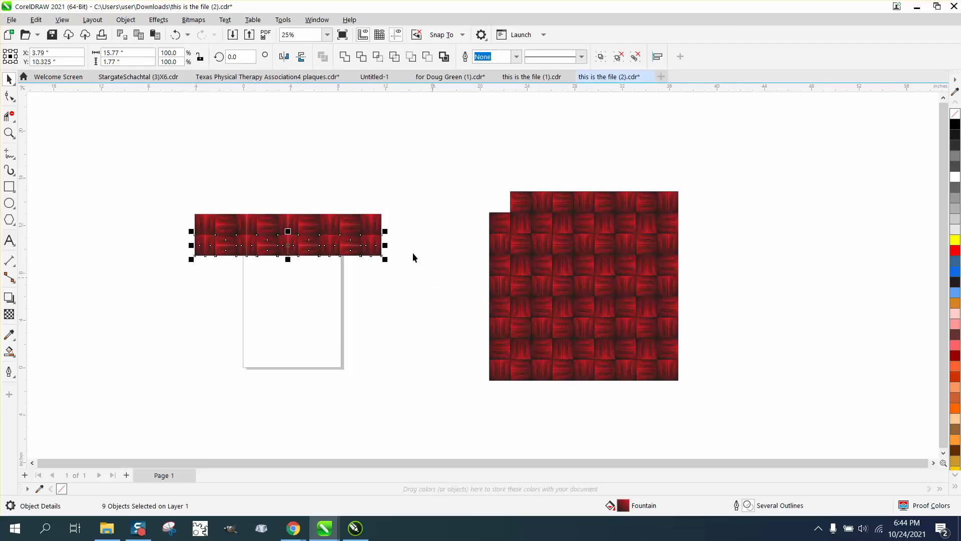
left_click(284, 56)
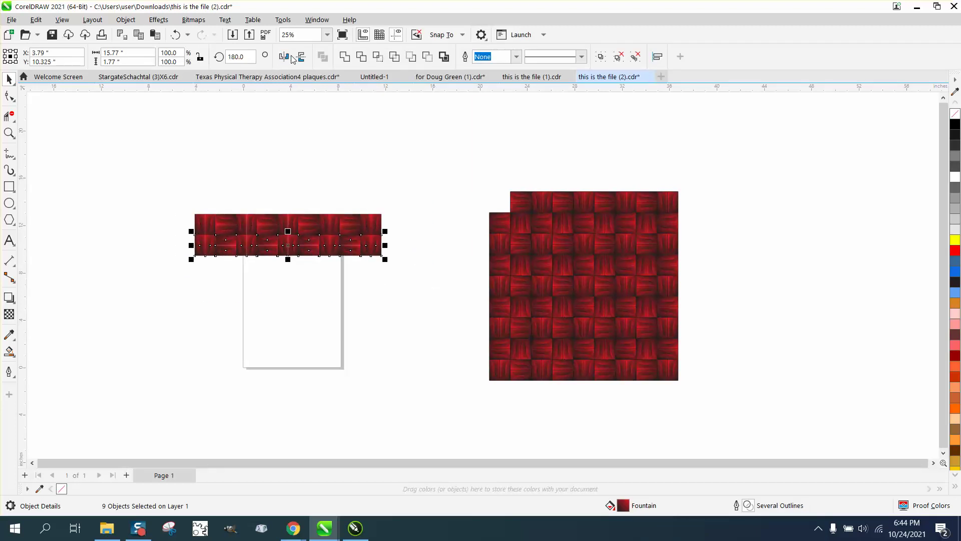
left_click_drag(172, 180, 464, 297)
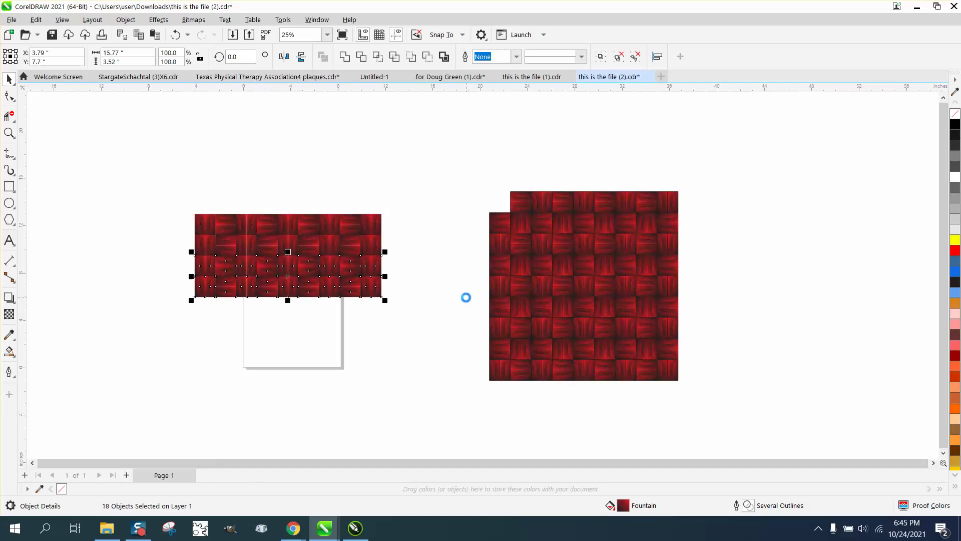
key("ctrl+d")
key("ctrl+d")
key("ctrl+d")
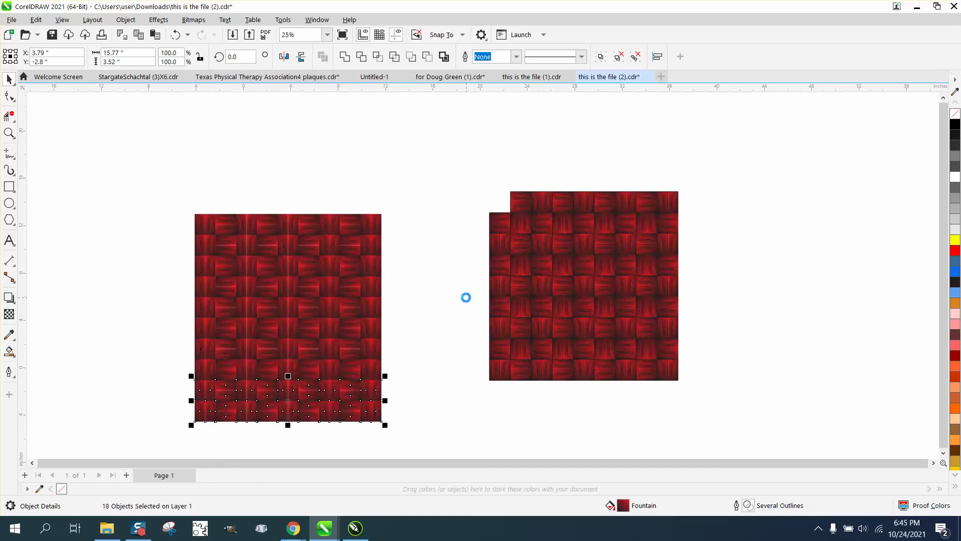
key("Delete")
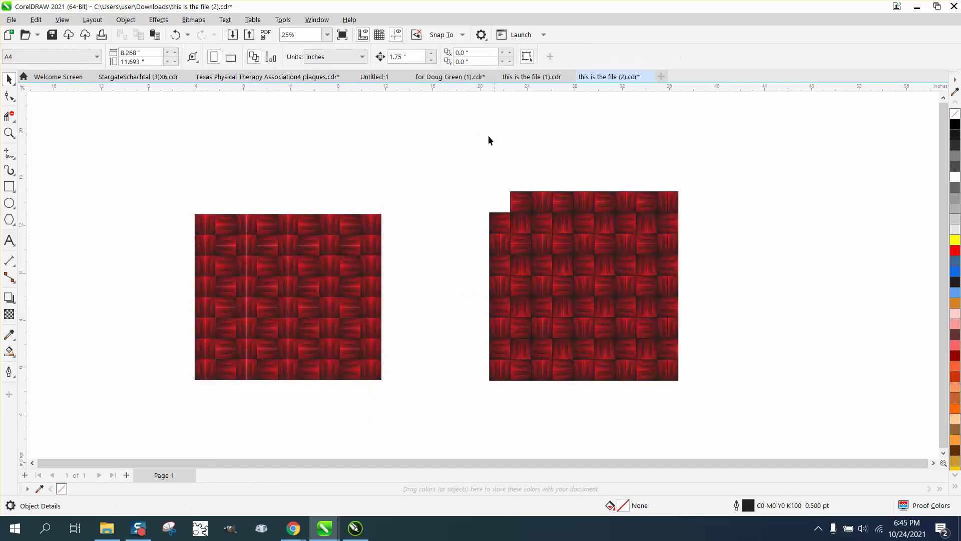
left_click_drag(186, 351, 407, 404)
Add a final row and move the 81-tile square against the original tiles
key("ctrl+d")
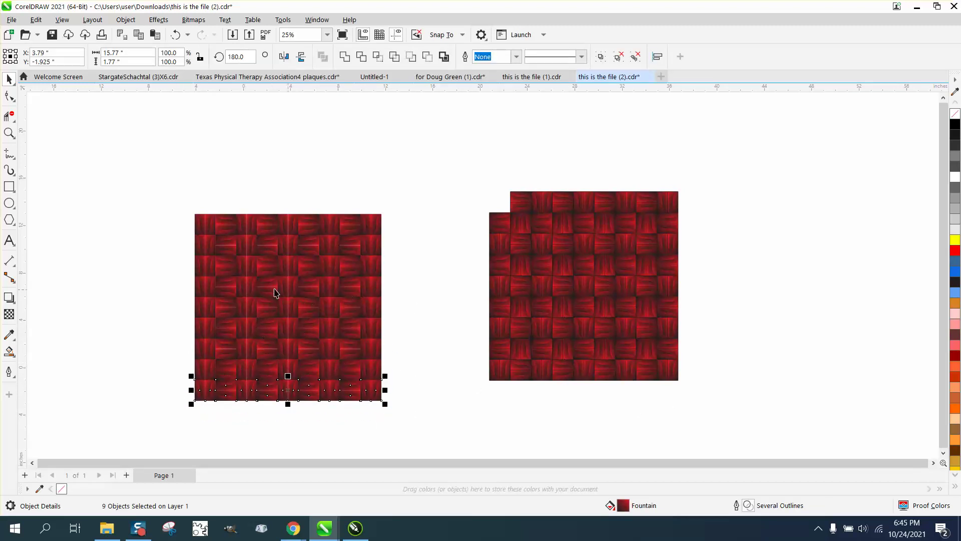
left_click_drag(161, 203, 436, 441)
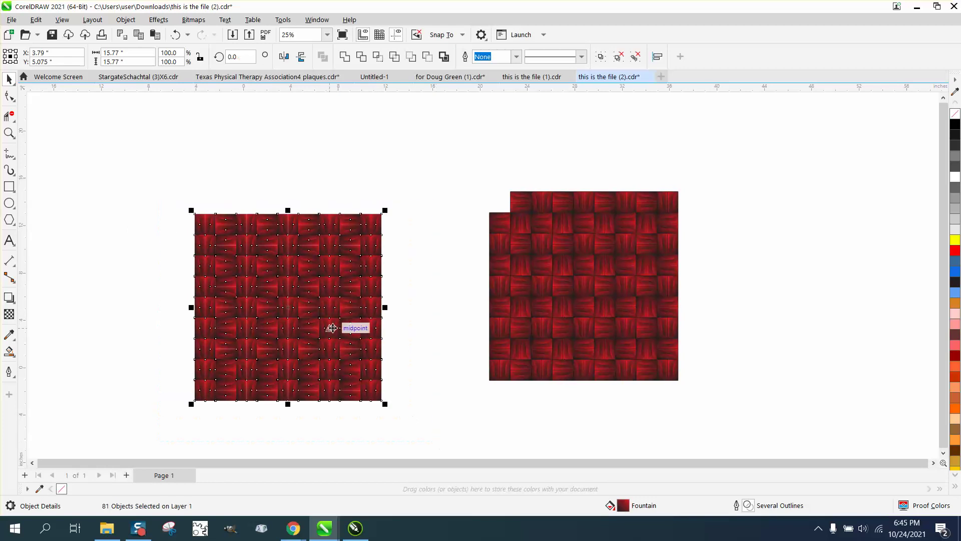
left_click_drag(334, 332, 436, 307)
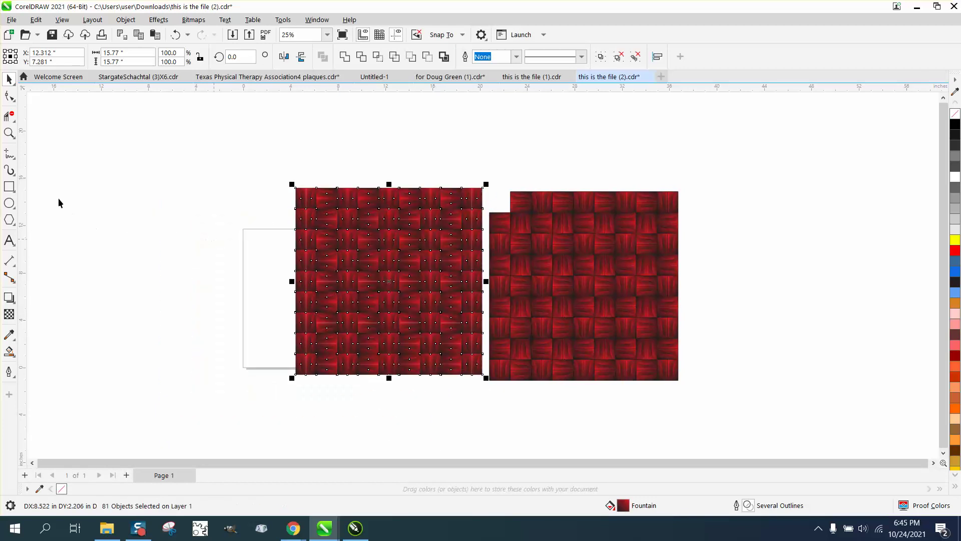
Zoom in on the joint between the two squares, then deselect everything
left_click(12, 137)
left_click_drag(431, 181, 576, 254)
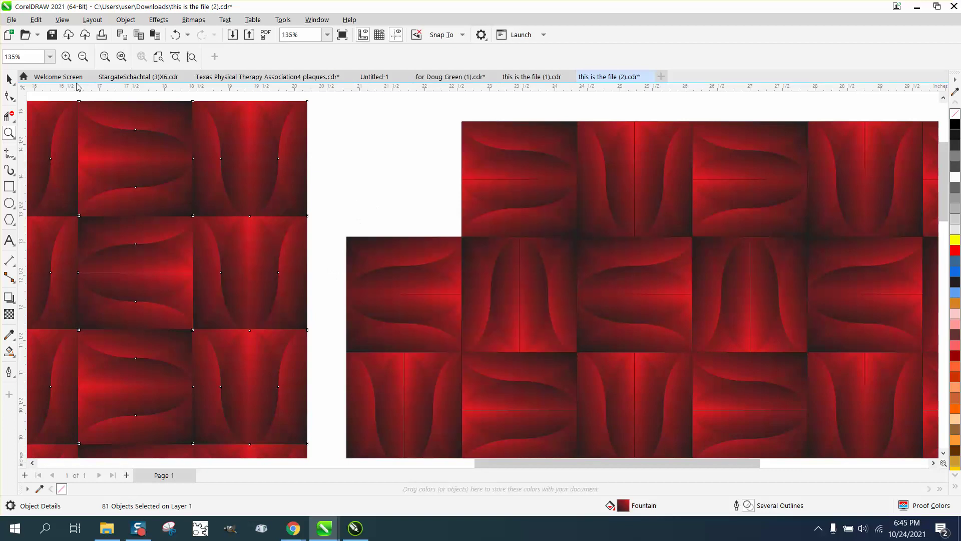
left_click(10, 78)
left_click(364, 138)
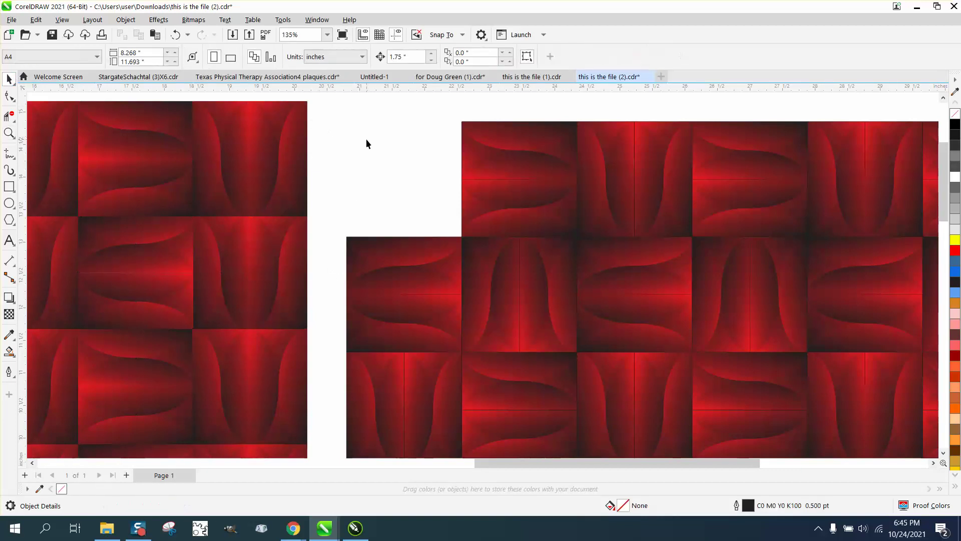
scroll(370, 165, "down", 1)
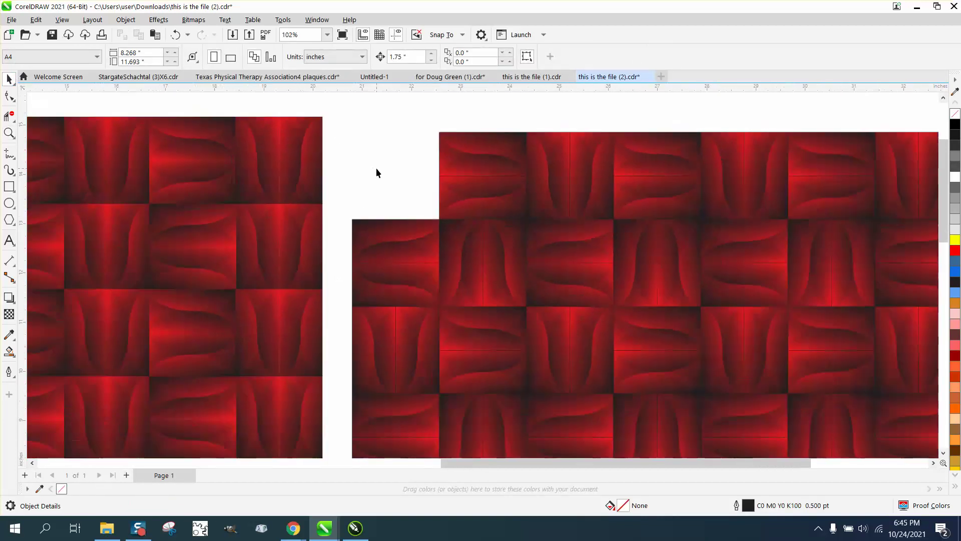